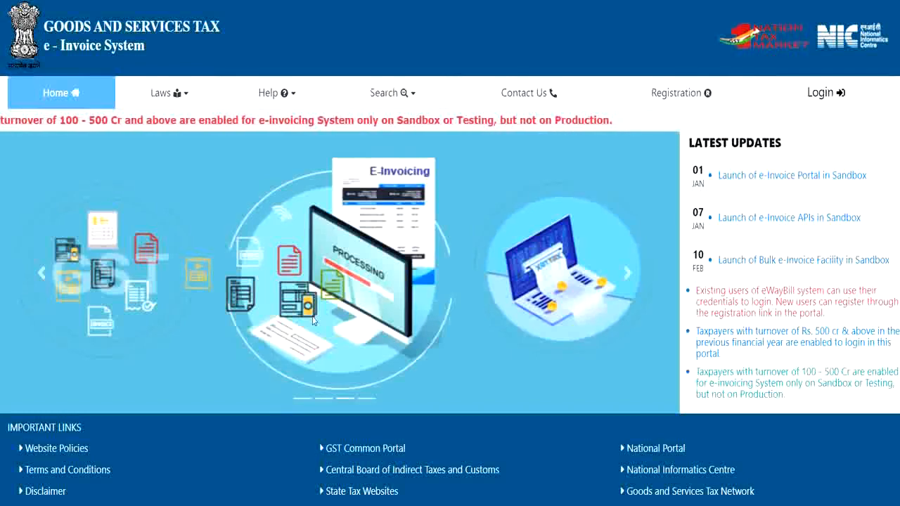
- Open the Bulk Generation Tools page among the portal's help tools
{"action": "left_click", "coordinate": [284, 93]}
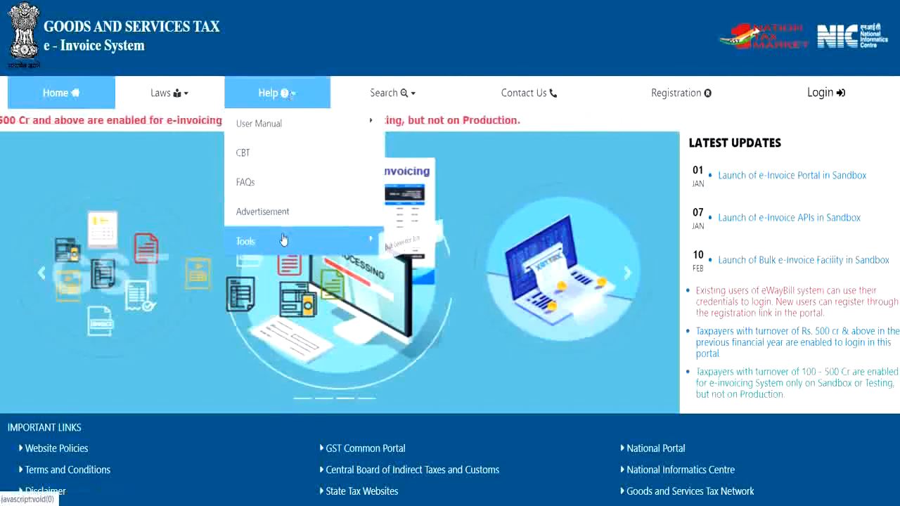
{"action": "mouse_move", "coordinate": [305, 243]}
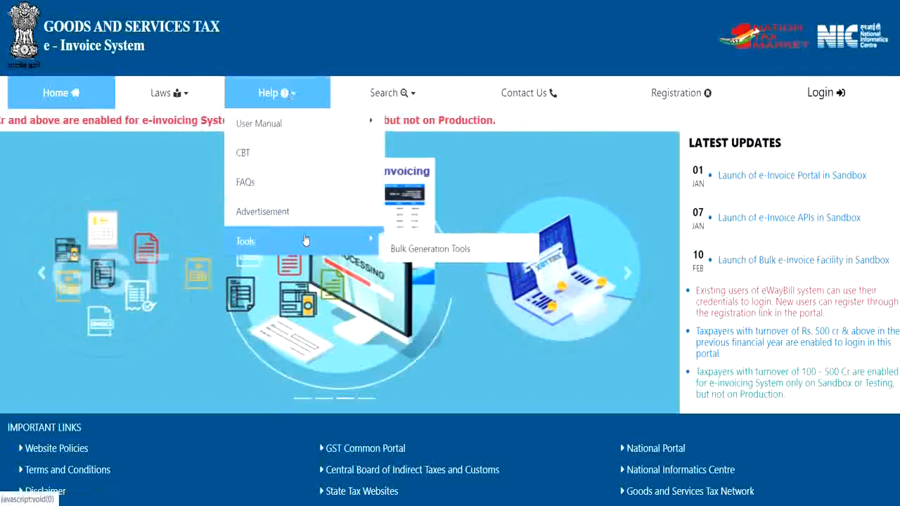
{"action": "left_click", "coordinate": [406, 252]}
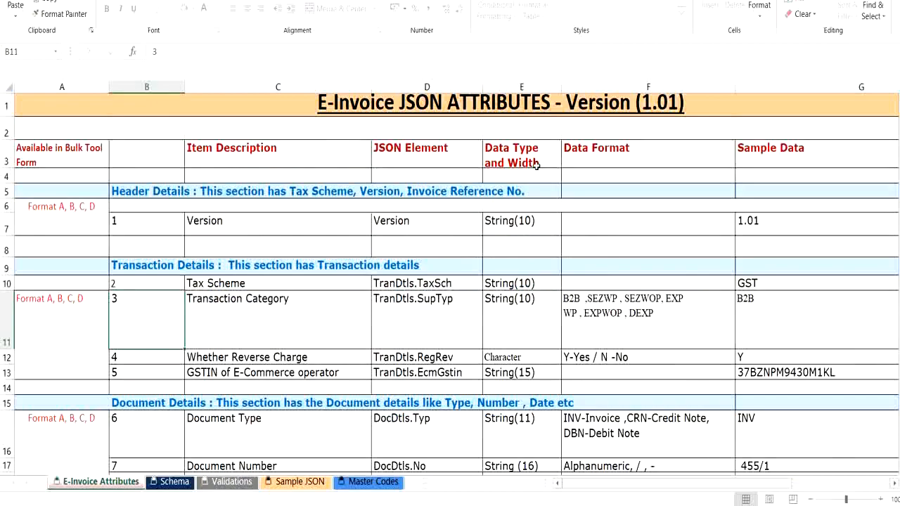
- Examine the E-Invoice Attributes sheet from the header and transaction details through the seller, buyer, dispatch and ship-to sections
{"action": "scroll", "coordinate": [536, 165], "scroll_direction": "down", "scroll_amount": 5}
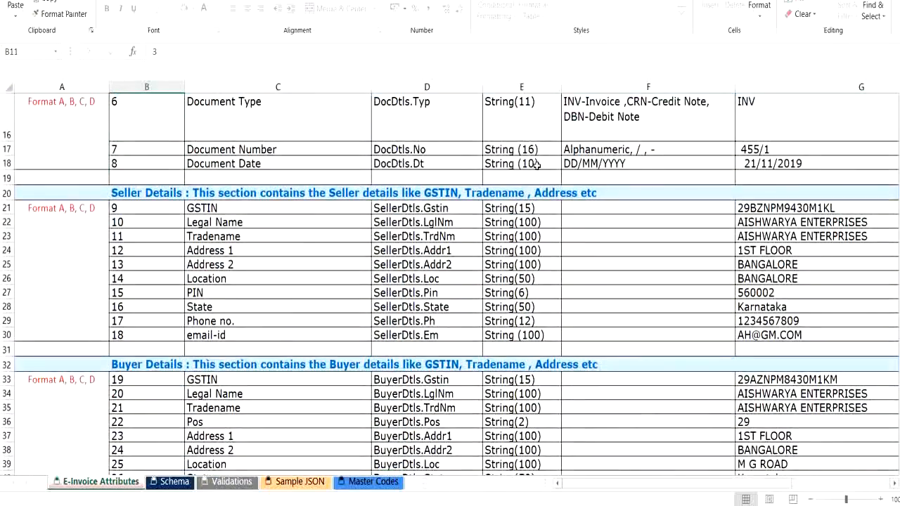
{"action": "scroll", "coordinate": [538, 166], "scroll_direction": "down", "scroll_amount": 5}
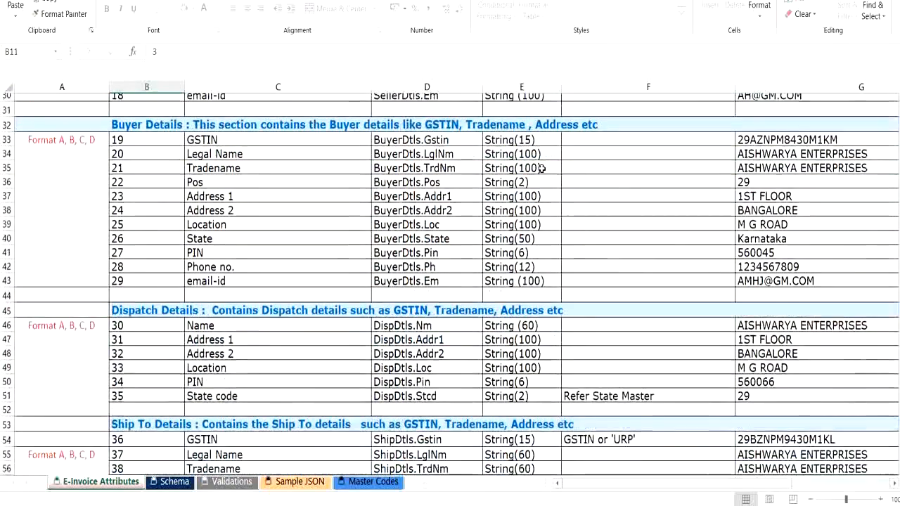
{"action": "scroll", "coordinate": [542, 169], "scroll_direction": "down", "scroll_amount": 4}
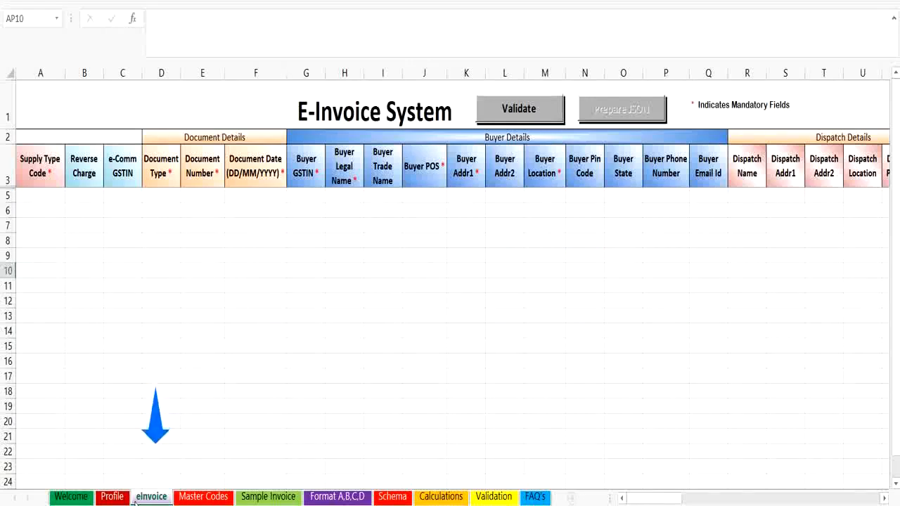
- Examine the product columns of the Format A eInvoice sheet, the Form B Items sheet and the Format A,B,C,D sheet
{"action": "left_click_drag", "start_coordinate": [683, 501], "coordinate": [759, 498]}
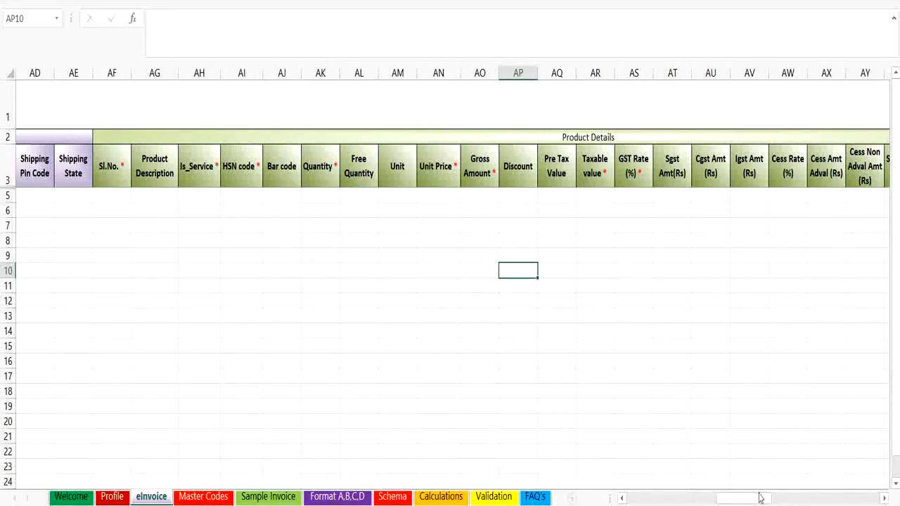
{"action": "left_click", "coordinate": [354, 496]}
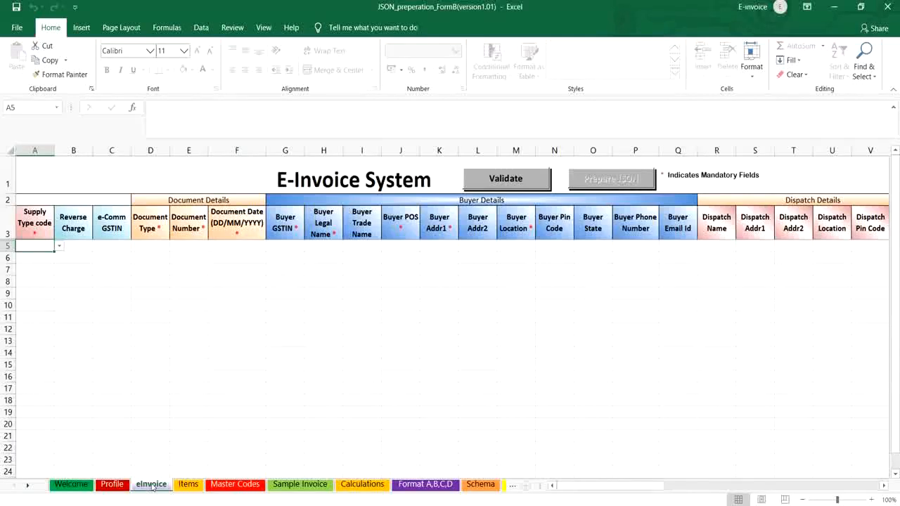
{"action": "left_click", "coordinate": [187, 484]}
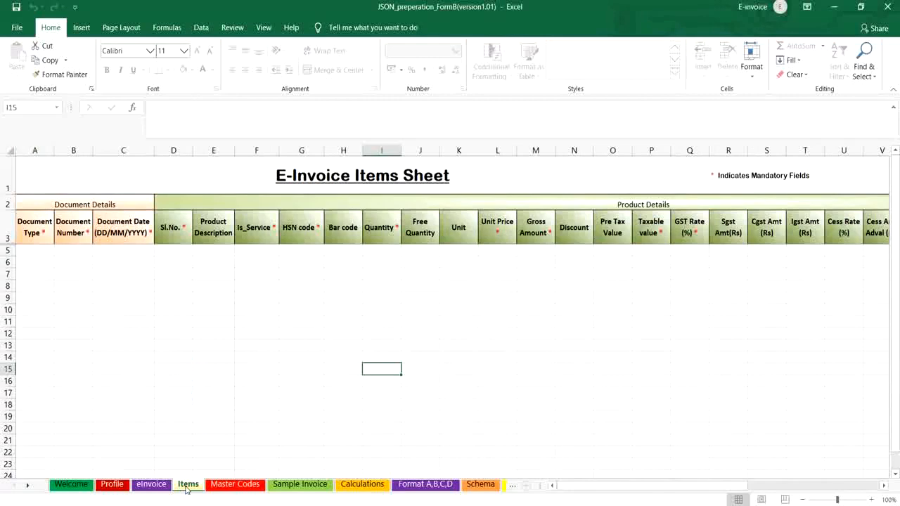
{"action": "left_click", "coordinate": [425, 484]}
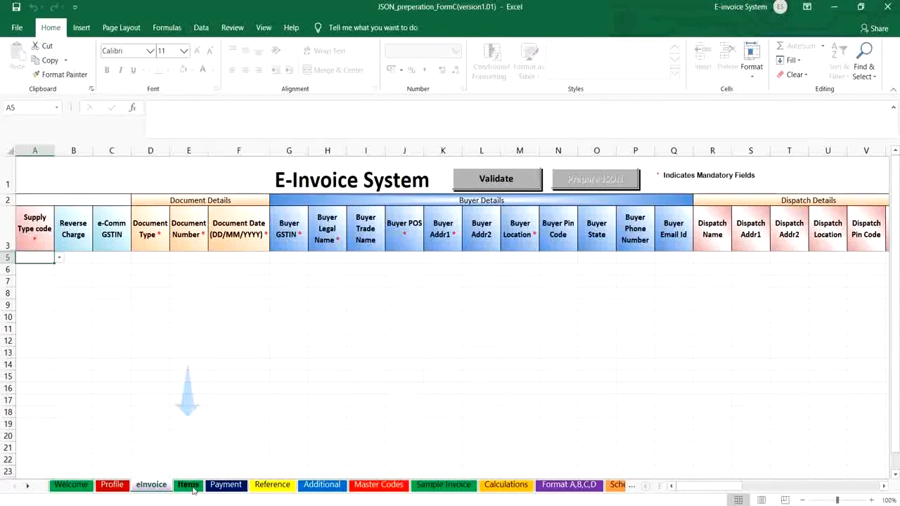
- Review Form C's Items, Payment, Reference and Additional sheets, and the full column range of Form D's eInvoice sheet
{"action": "left_click", "coordinate": [190, 485]}
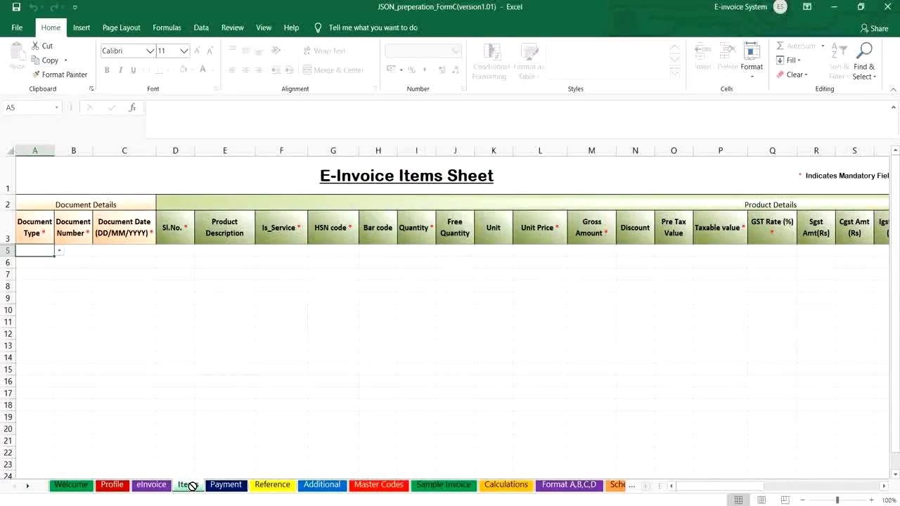
{"action": "left_click", "coordinate": [222, 486]}
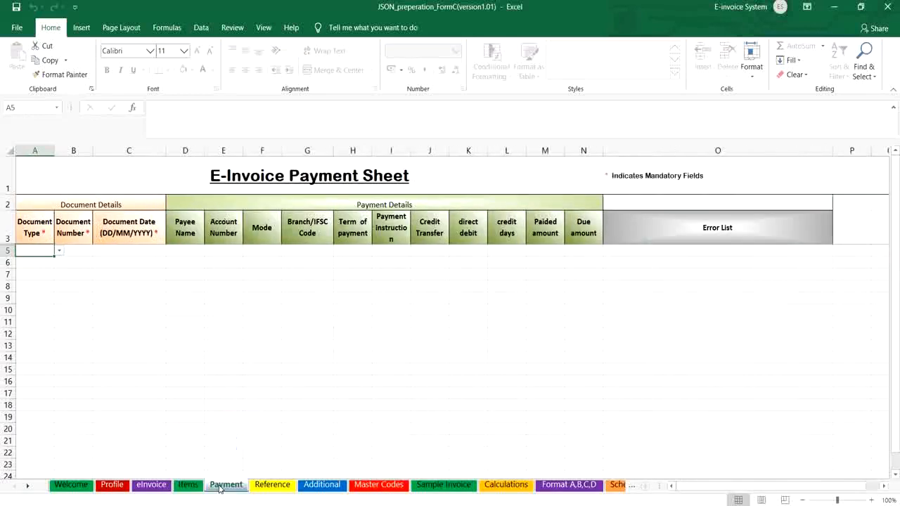
{"action": "left_click", "coordinate": [269, 485]}
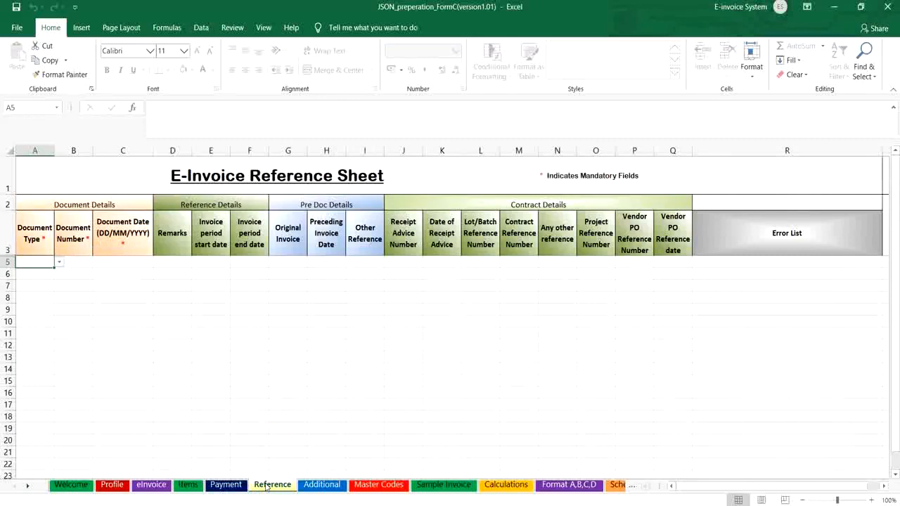
{"action": "left_click", "coordinate": [323, 487]}
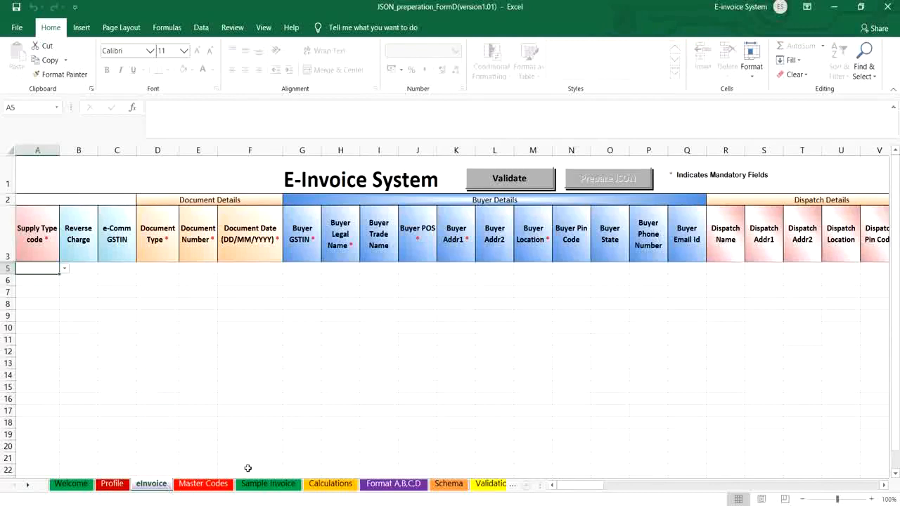
{"action": "left_click_drag", "start_coordinate": [574, 488], "coordinate": [872, 486]}
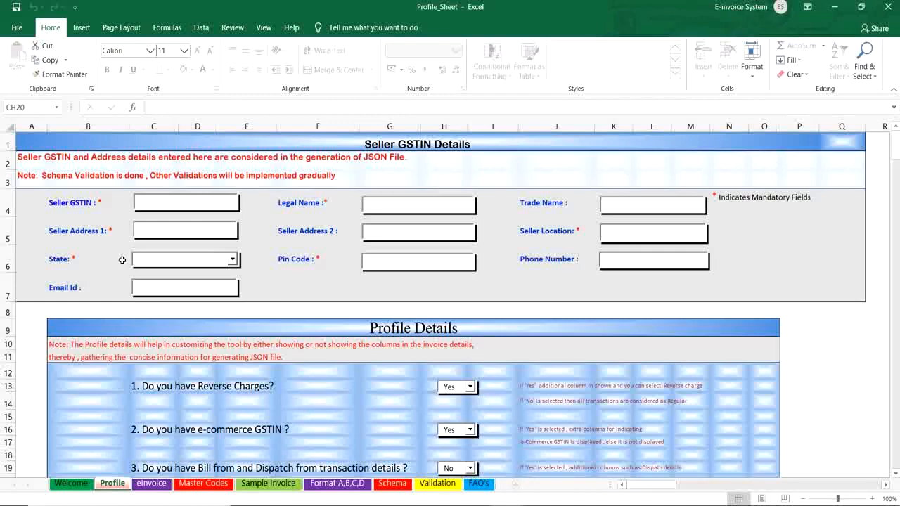
- Answer the Reverse Charges question in the Profile Details with No and check the eInvoice sheet's columns
{"action": "scroll", "coordinate": [122, 260], "scroll_direction": "down", "scroll_amount": 2}
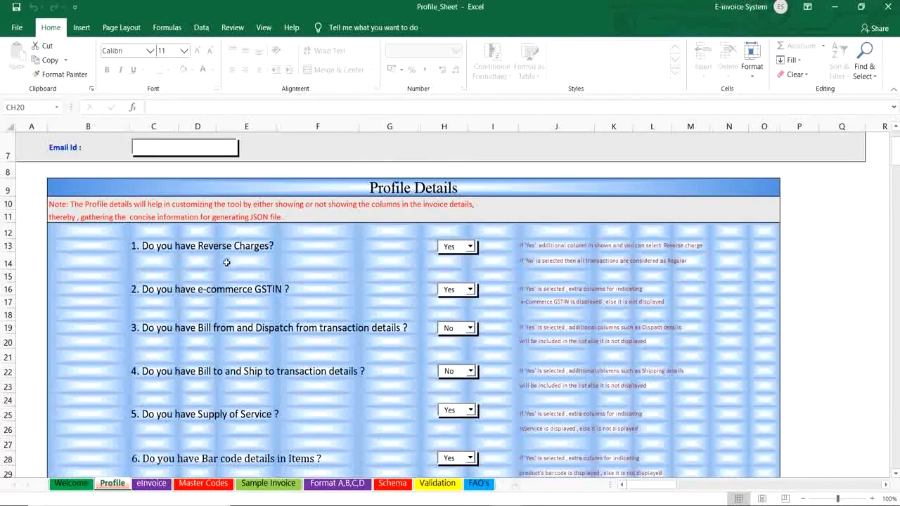
{"action": "left_click", "coordinate": [156, 487]}
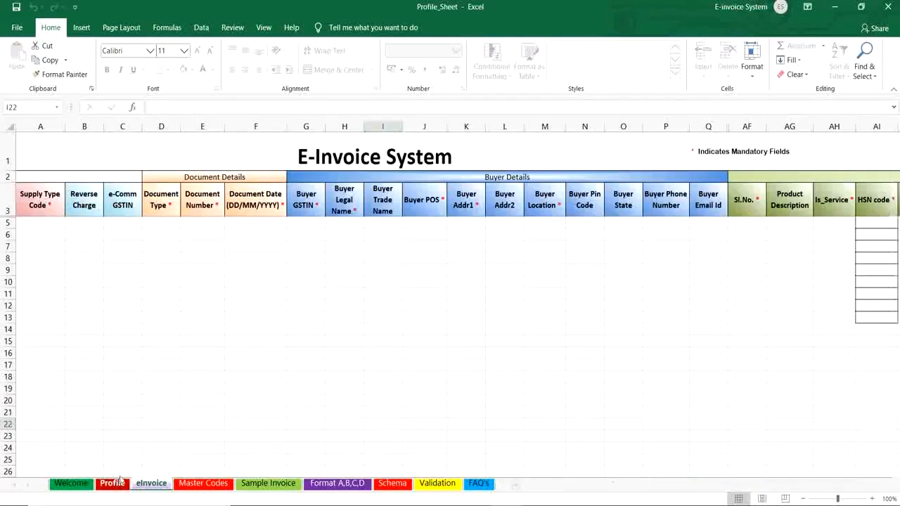
{"action": "left_click", "coordinate": [112, 483]}
{"action": "left_click", "coordinate": [470, 246]}
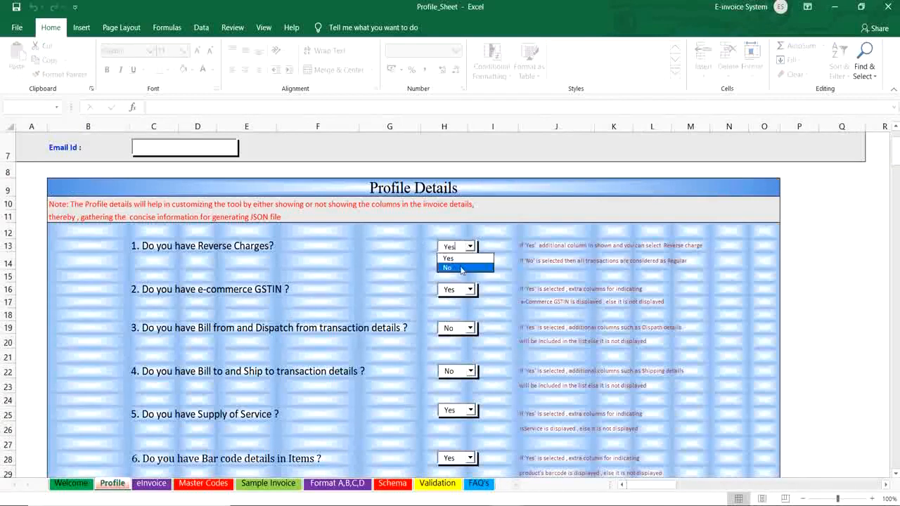
{"action": "left_click", "coordinate": [450, 265]}
{"action": "left_click", "coordinate": [150, 484]}
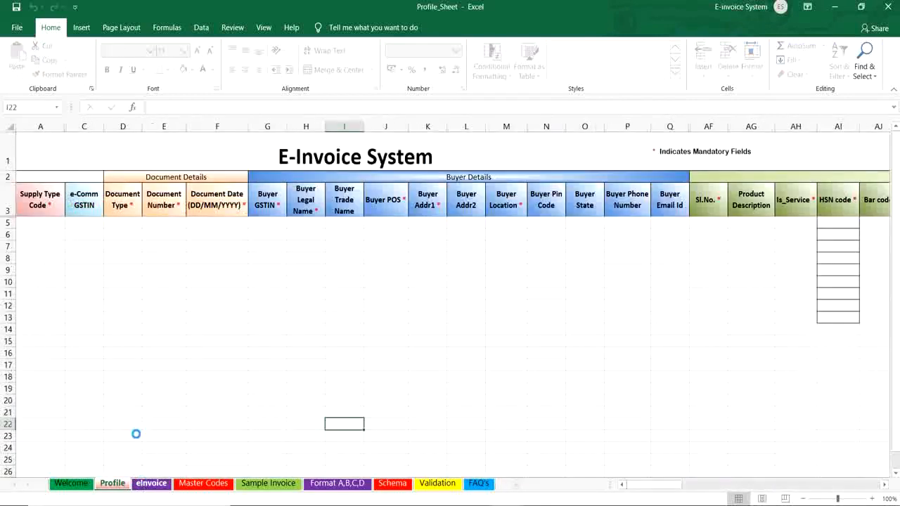
- Check the e-Comm GSTIN column on the eInvoice sheet and answer the e-commerce GSTIN question in the Profile Details with No
{"action": "left_click", "coordinate": [112, 484]}
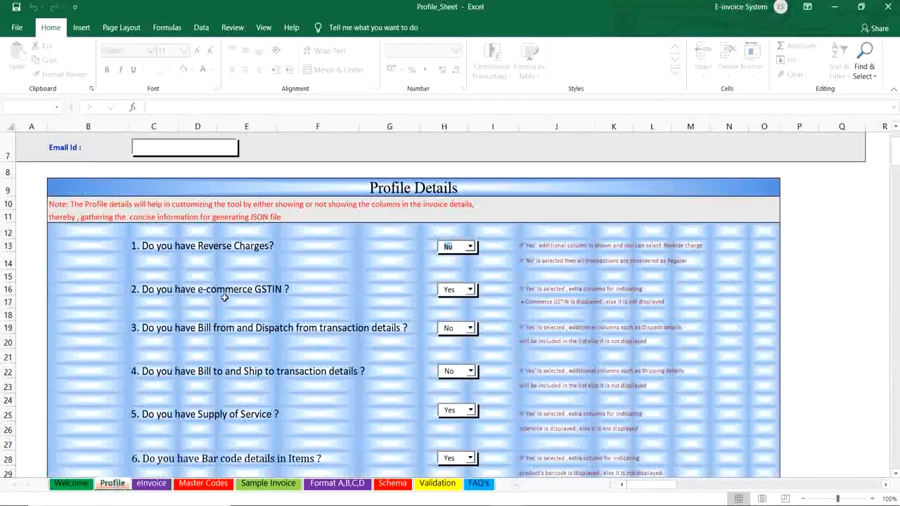
{"action": "left_click", "coordinate": [150, 484]}
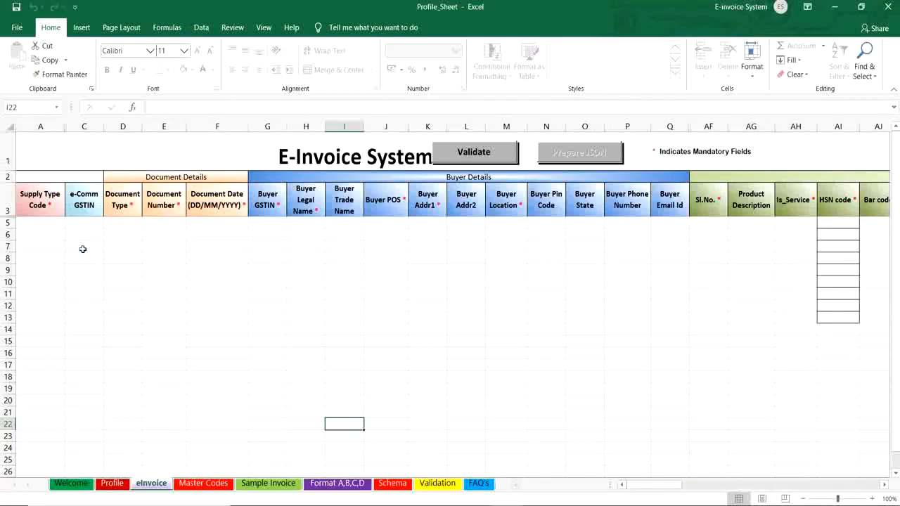
{"action": "left_click", "coordinate": [112, 483]}
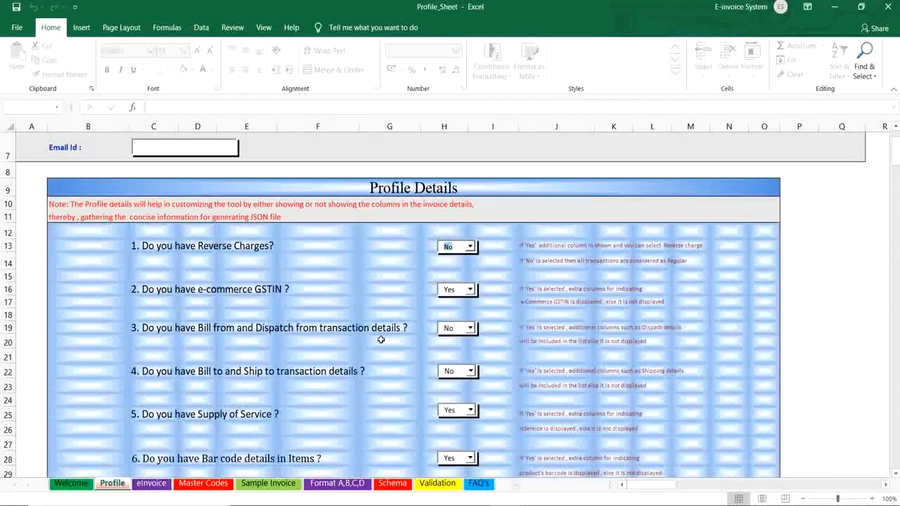
{"action": "left_click", "coordinate": [470, 290]}
{"action": "left_click", "coordinate": [462, 312]}
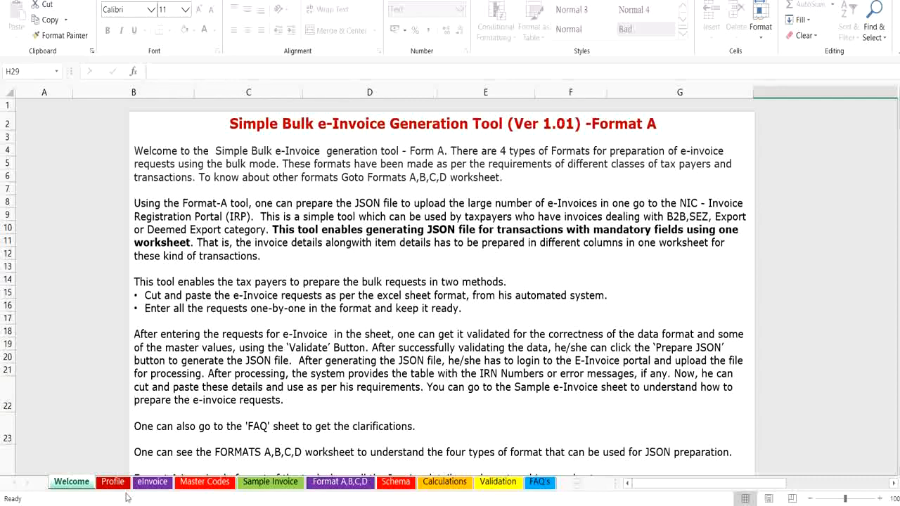
- On the Format A eInvoice sheet, choose B2B as the first invoice's supply type code and Yes for its reverse charge
{"action": "left_click", "coordinate": [150, 484]}
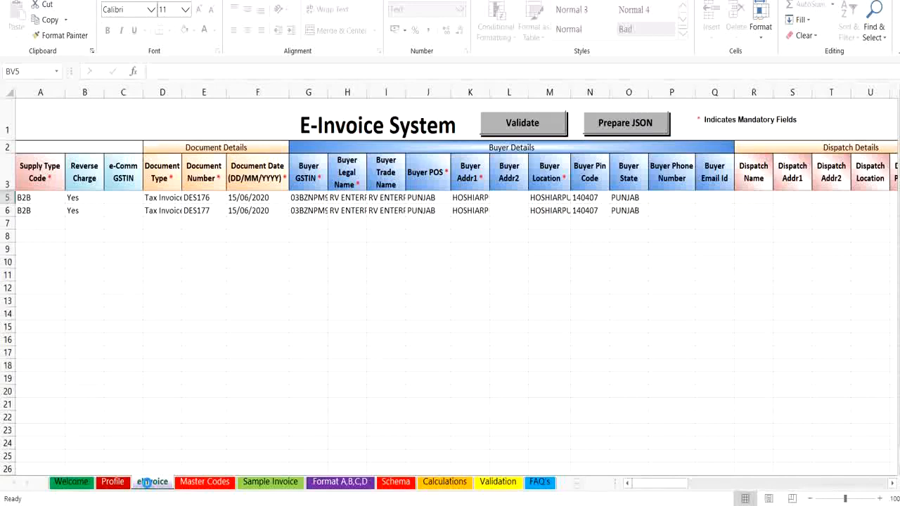
{"action": "left_click", "coordinate": [61, 200]}
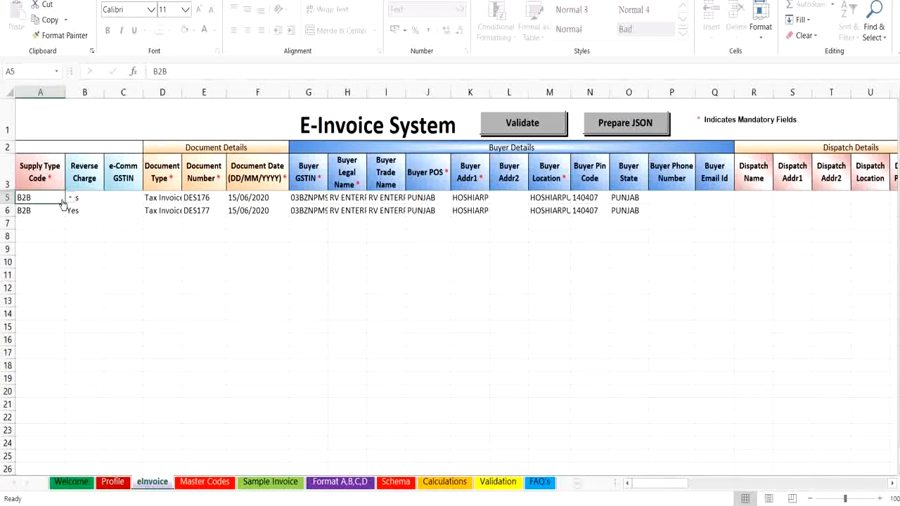
{"action": "left_click", "coordinate": [70, 199]}
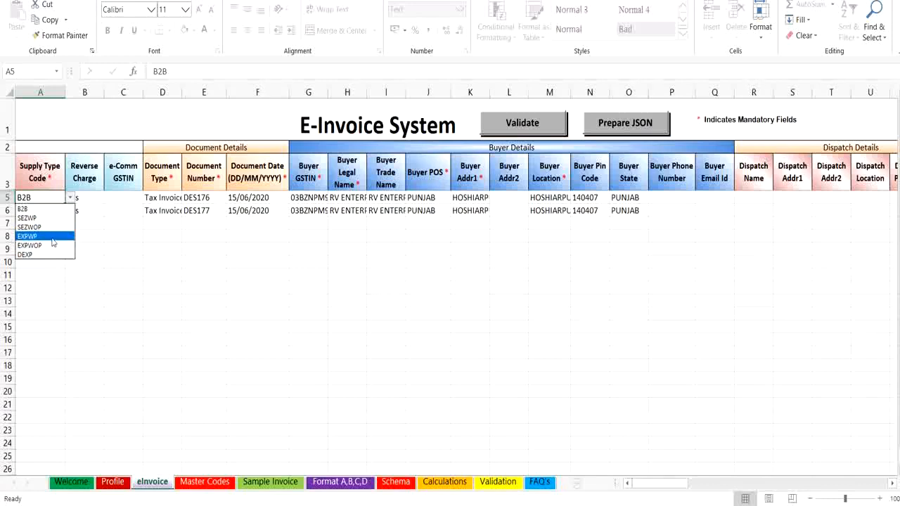
{"action": "left_click", "coordinate": [63, 209]}
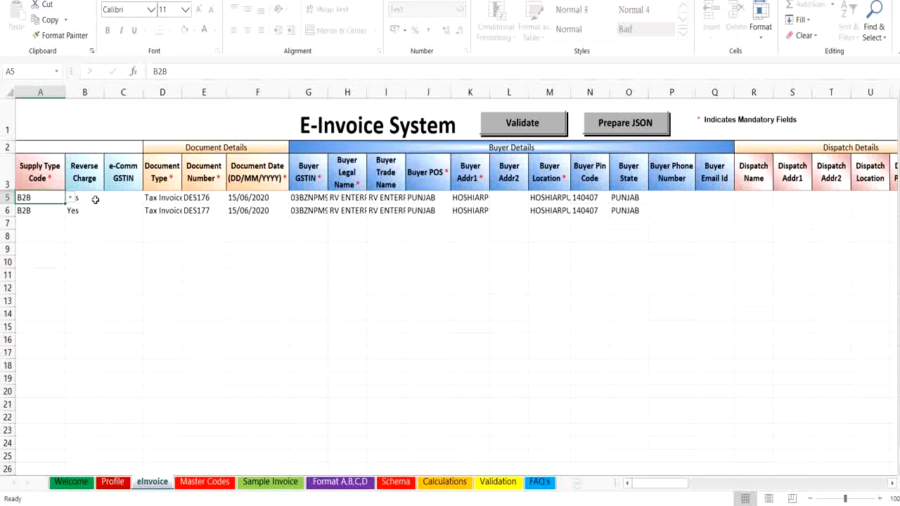
{"action": "left_click", "coordinate": [94, 201]}
{"action": "left_click", "coordinate": [109, 197]}
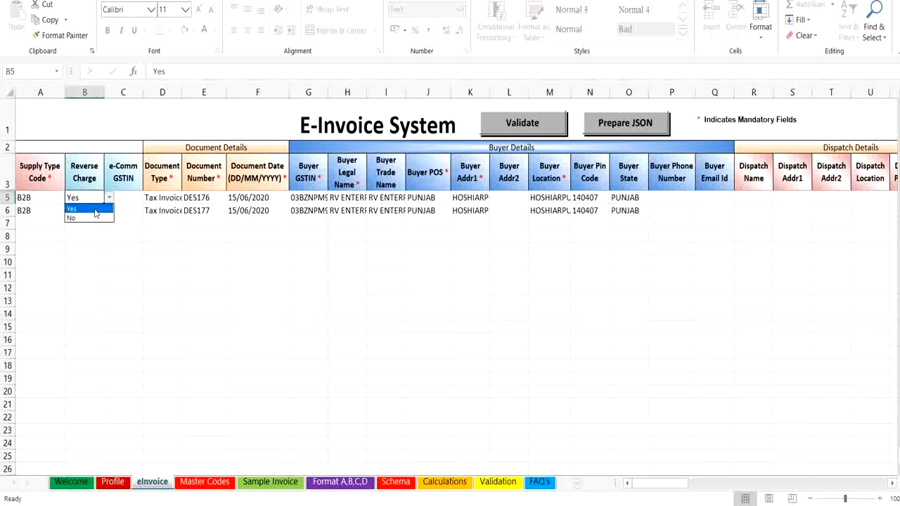
{"action": "left_click", "coordinate": [96, 210]}
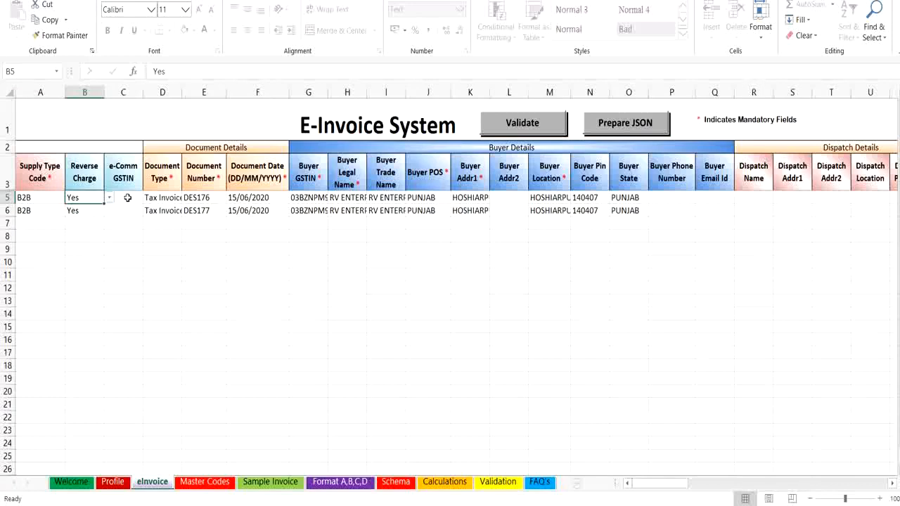
- Choose Tax Invoice as the first invoice's document type and check its document number and date cells
{"action": "left_click", "coordinate": [128, 198]}
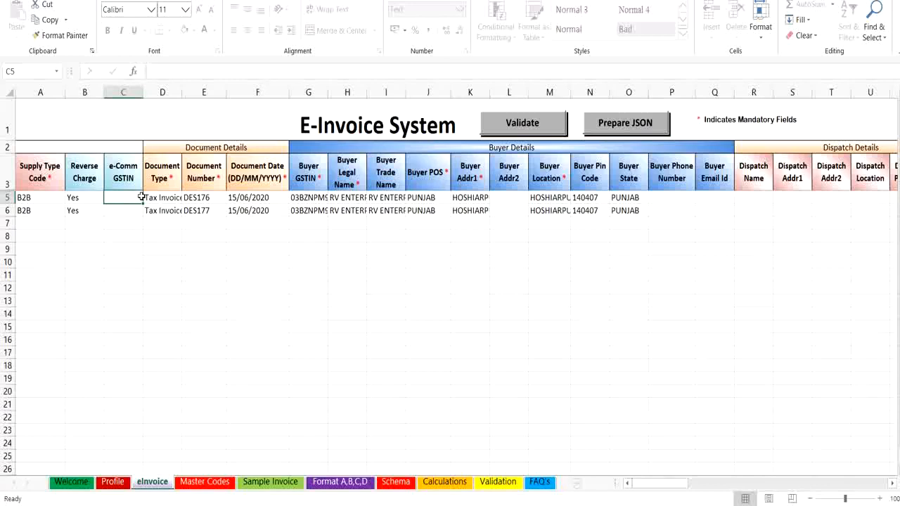
{"action": "left_click", "coordinate": [166, 200]}
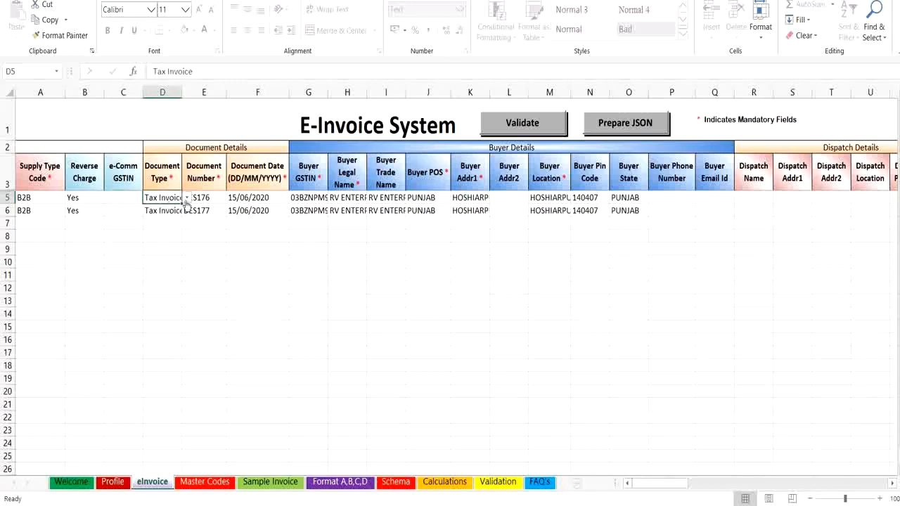
{"action": "left_click", "coordinate": [187, 199]}
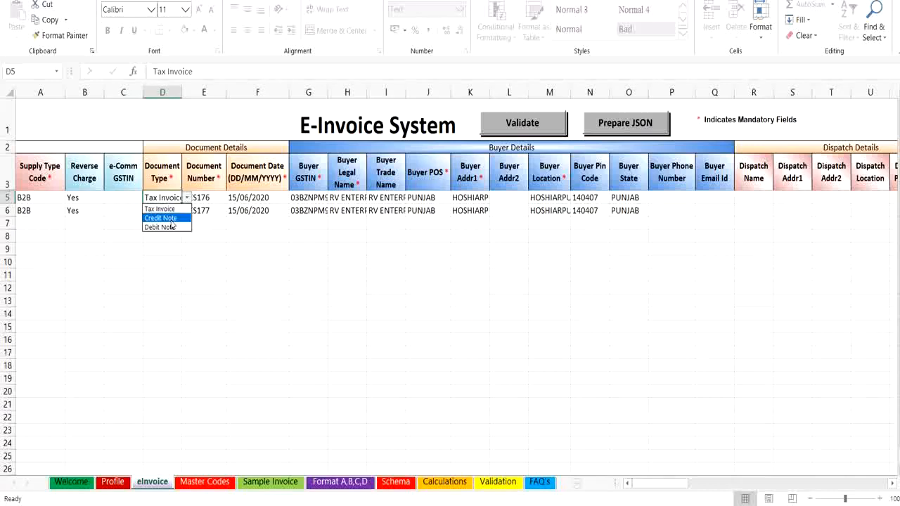
{"action": "left_click", "coordinate": [171, 210]}
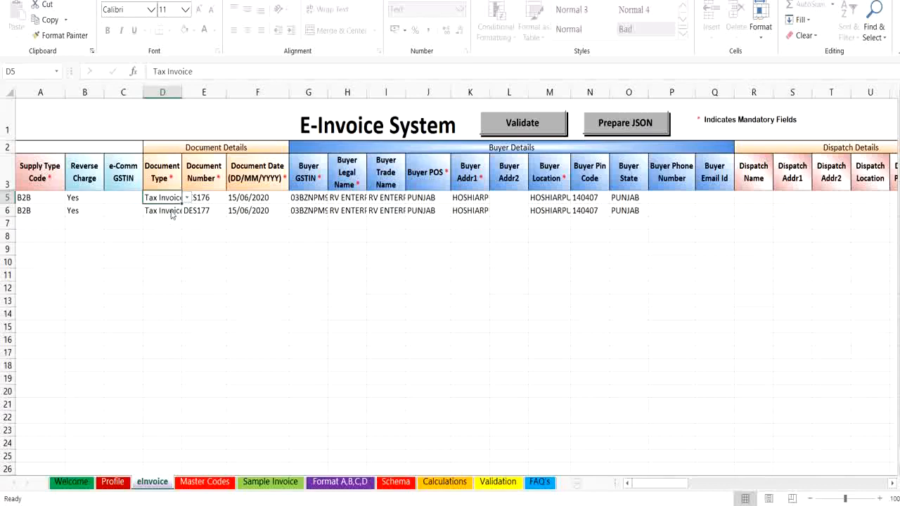
{"action": "left_click", "coordinate": [210, 200]}
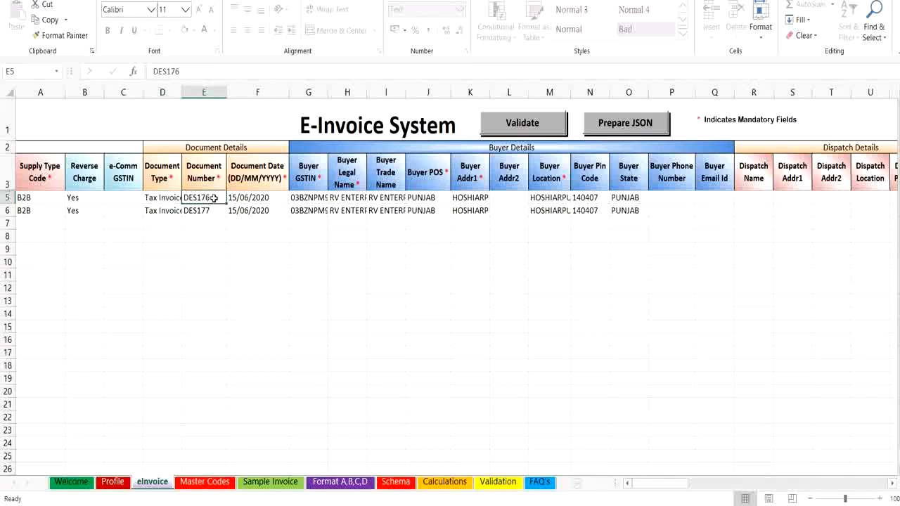
{"action": "left_click", "coordinate": [242, 197]}
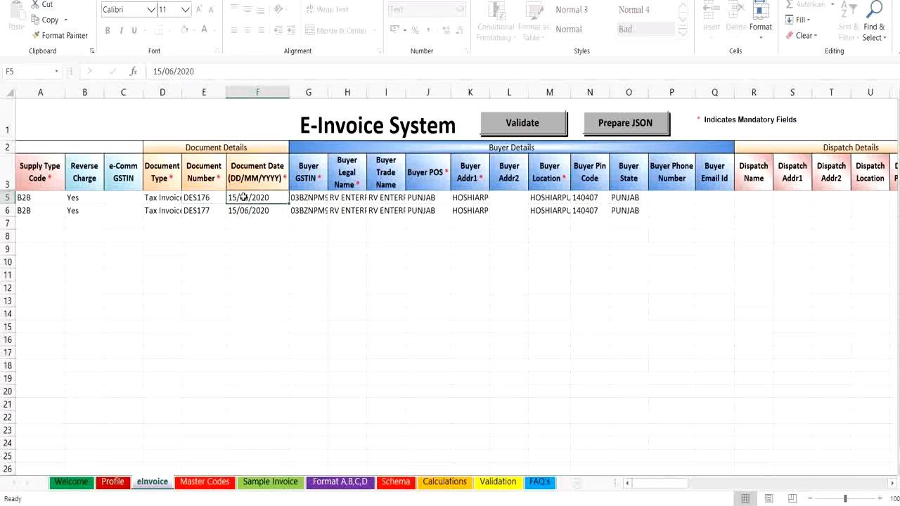
- Review the first invoice's document number, buyer GSTIN, buyer legal name and the state options for Buyer POS
{"action": "left_click", "coordinate": [208, 195]}
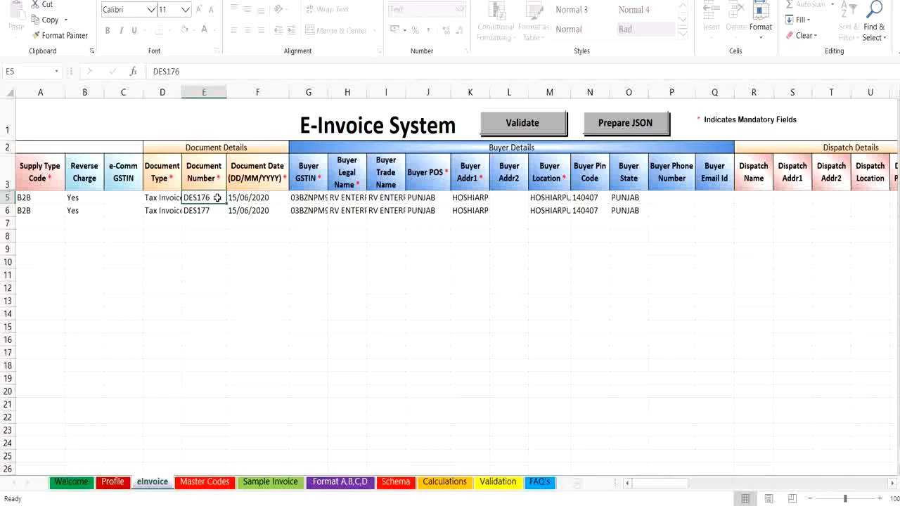
{"action": "left_click", "coordinate": [322, 197]}
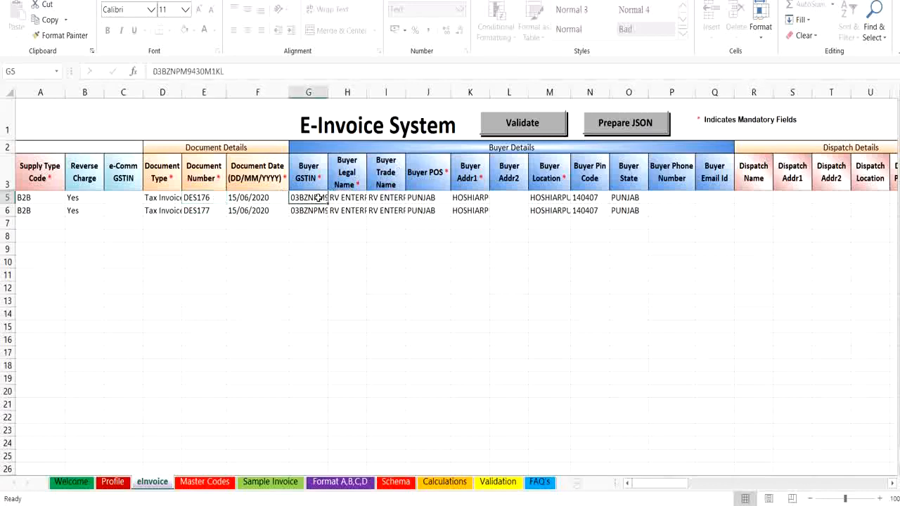
{"action": "left_click", "coordinate": [355, 197]}
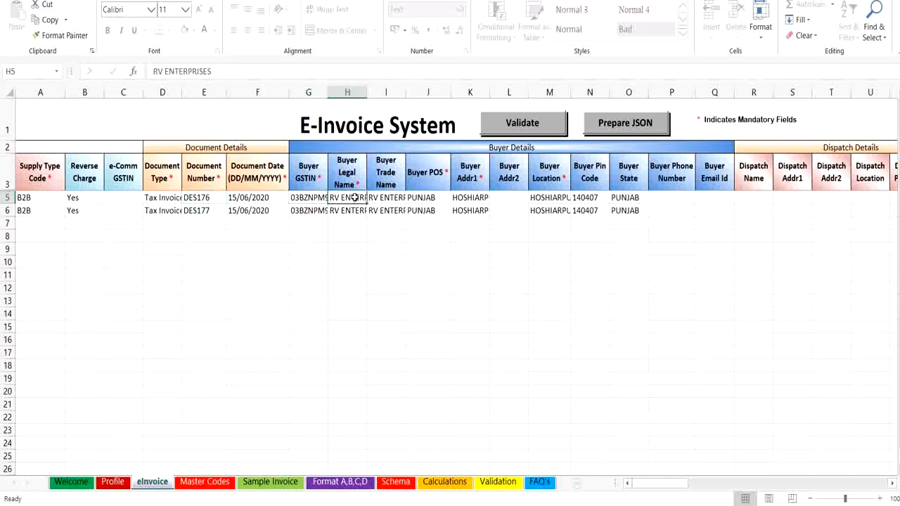
{"action": "left_click", "coordinate": [440, 196]}
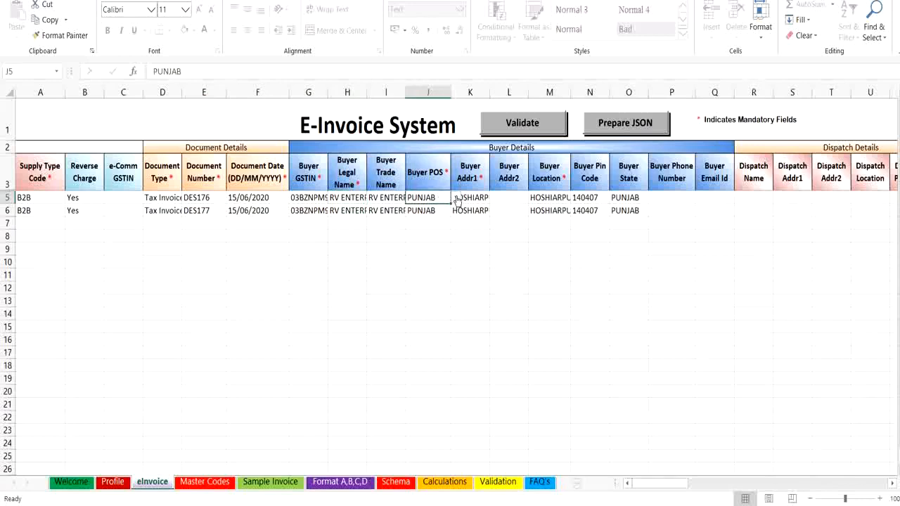
{"action": "left_click", "coordinate": [456, 198]}
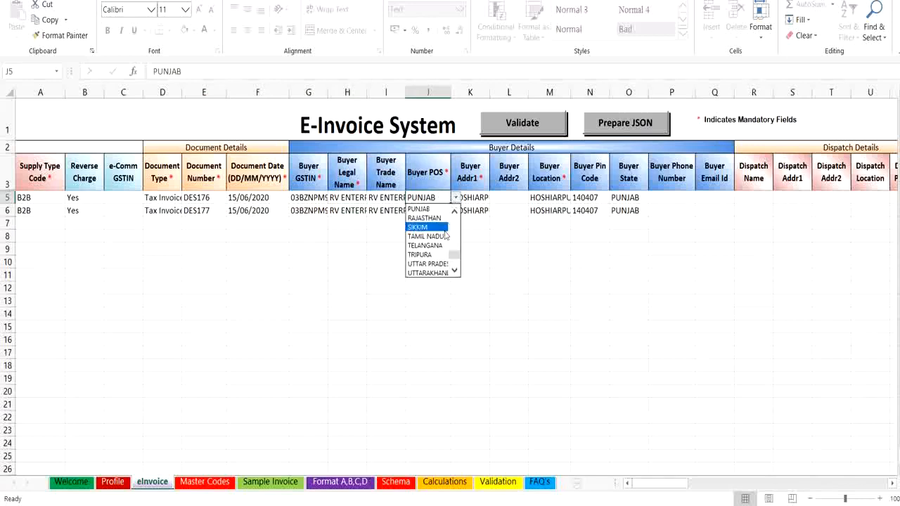
{"action": "left_click", "coordinate": [456, 199]}
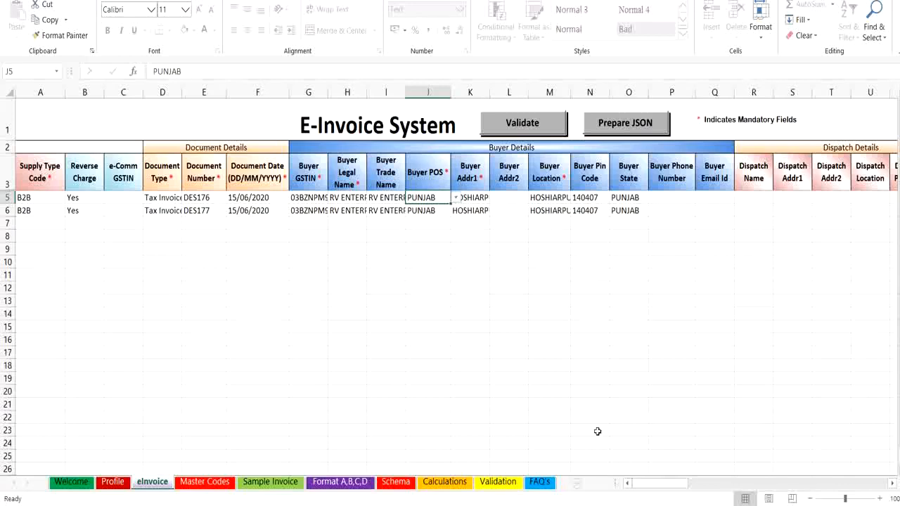
- Check the first invoice's item serial number in the Product Details and choose No for Is_Service
{"action": "left_click_drag", "start_coordinate": [663, 486], "coordinate": [714, 483]}
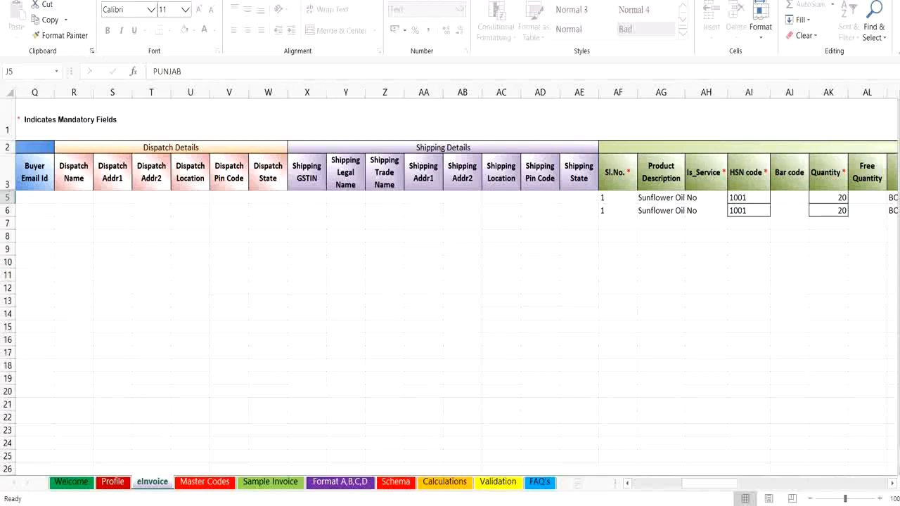
{"action": "left_click_drag", "start_coordinate": [706, 484], "coordinate": [748, 483]}
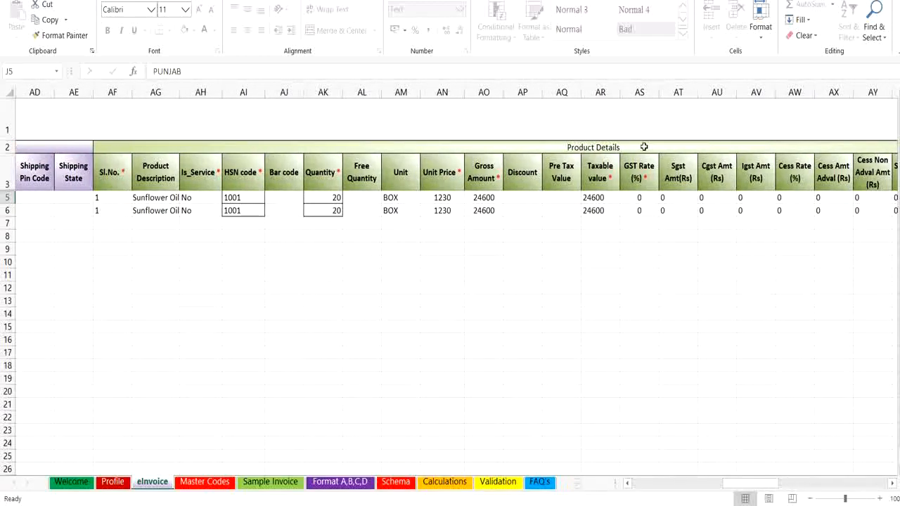
{"action": "left_click", "coordinate": [121, 197]}
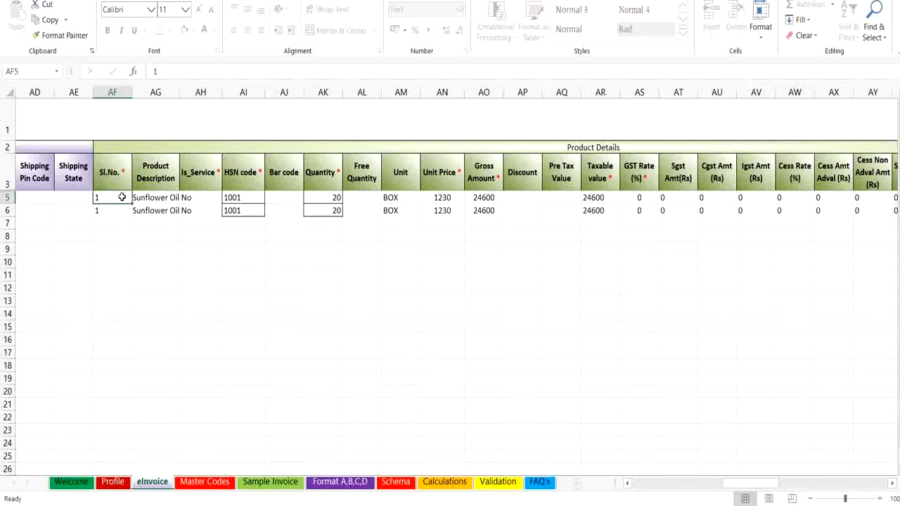
{"action": "left_click", "coordinate": [206, 197]}
{"action": "left_click", "coordinate": [227, 197]}
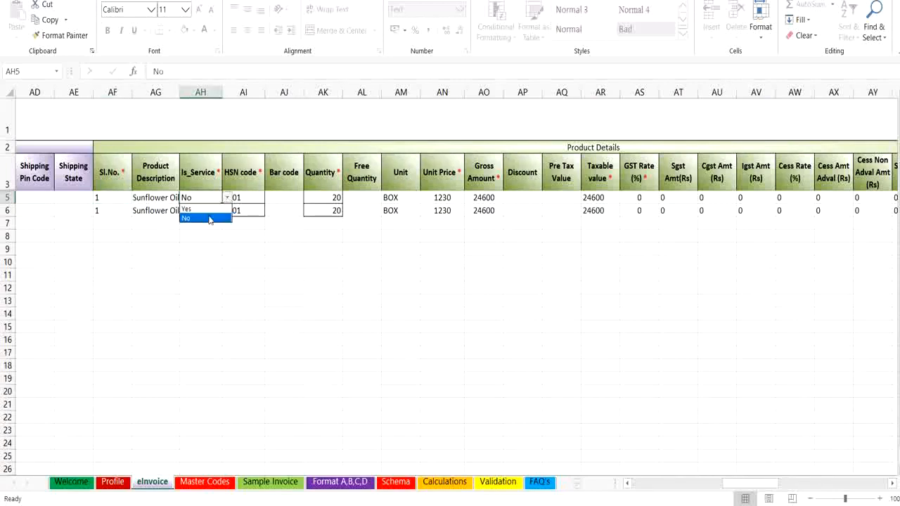
{"action": "left_click", "coordinate": [208, 218]}
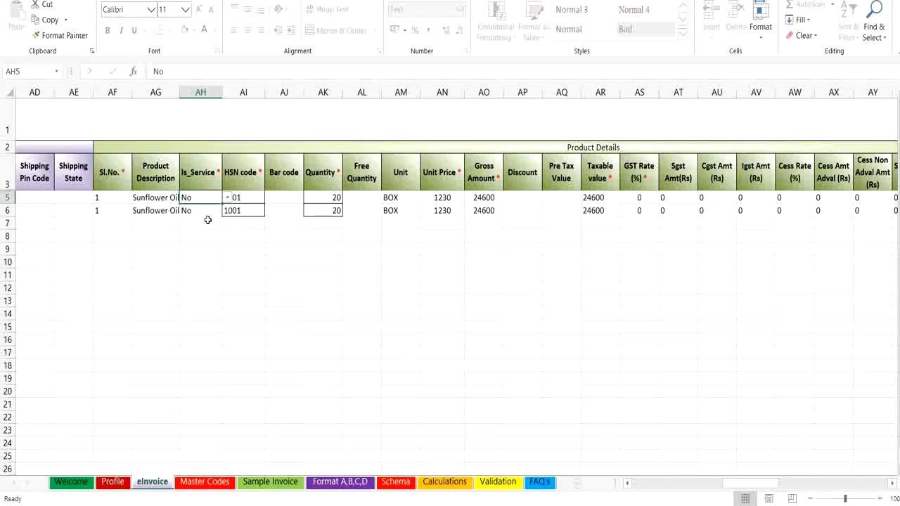
- Review the first item's HSN code, quantity, unit price, gross amount, discount and taxable value cells
{"action": "left_click", "coordinate": [261, 196]}
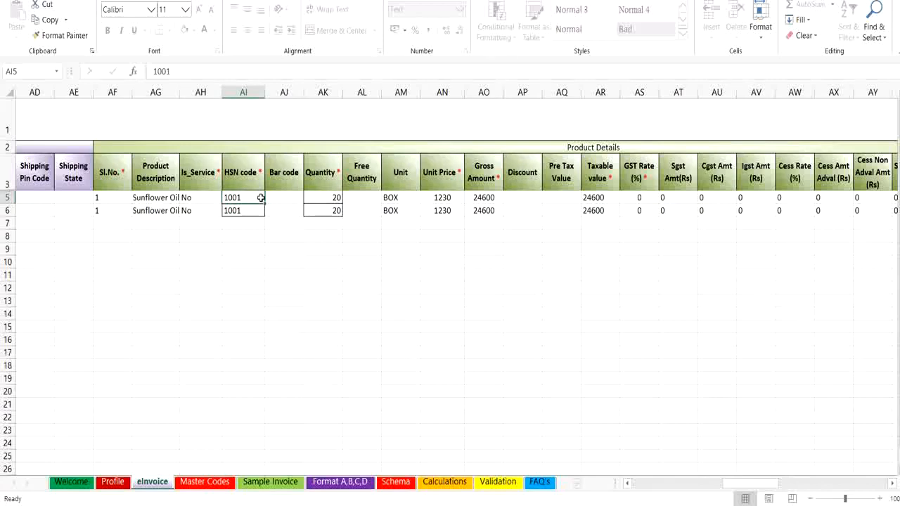
{"action": "left_click", "coordinate": [337, 196]}
{"action": "left_click", "coordinate": [448, 198]}
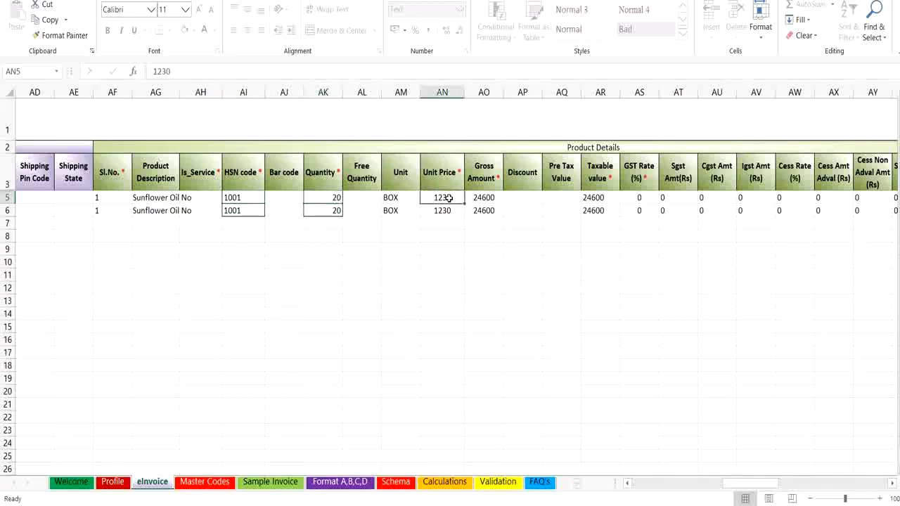
{"action": "left_click", "coordinate": [497, 200]}
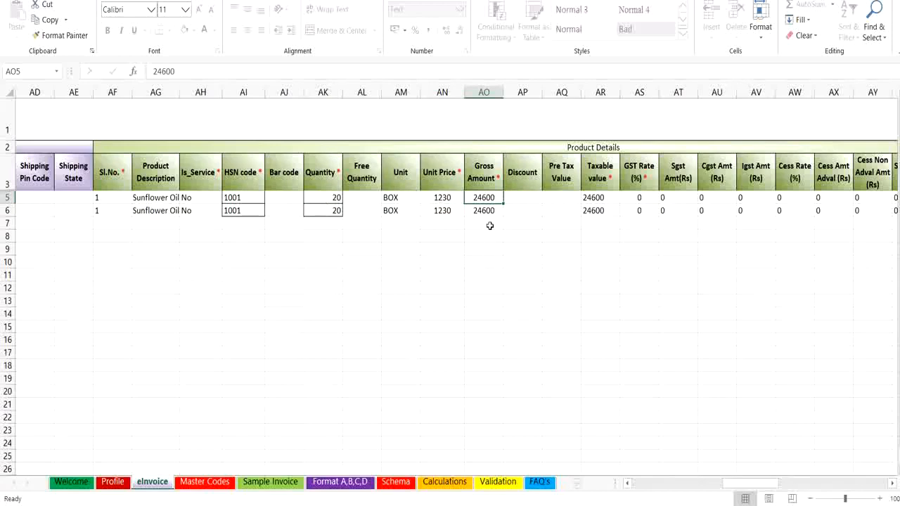
{"action": "left_click", "coordinate": [533, 199]}
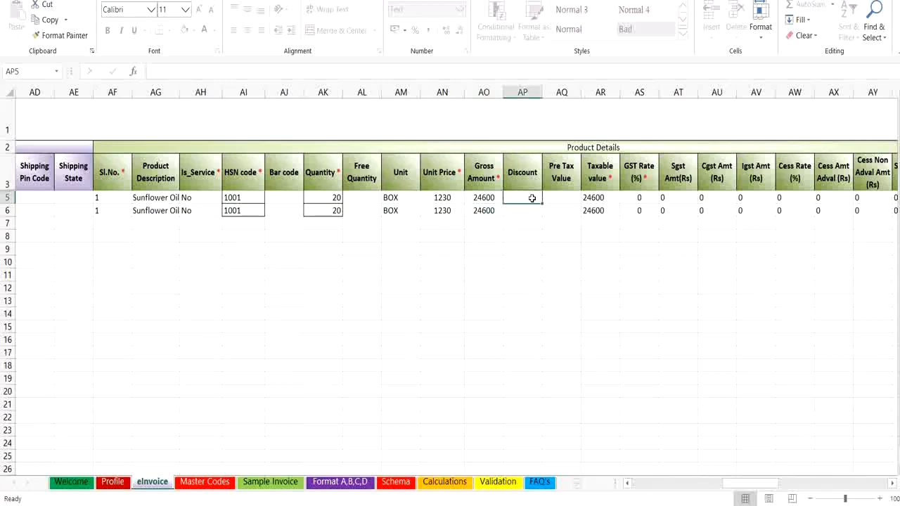
{"action": "left_click", "coordinate": [601, 197]}
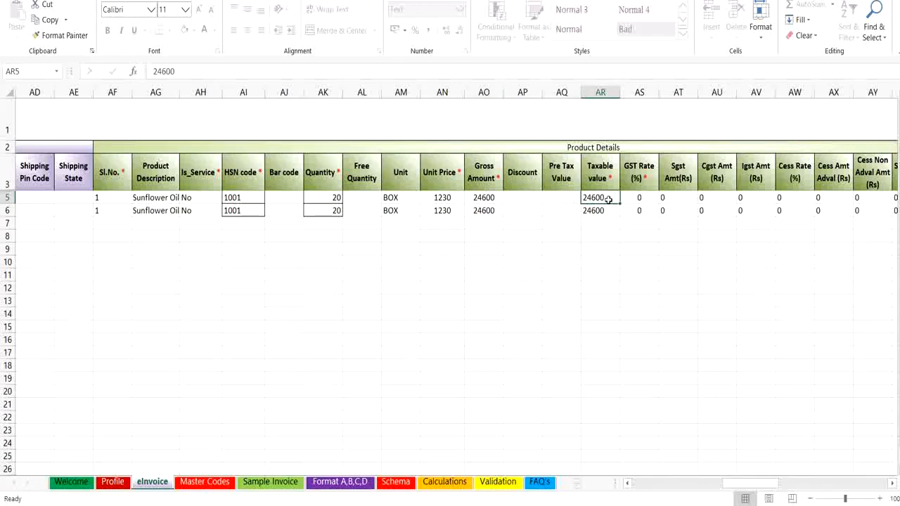
- Choose 0 as the first item's GST rate
{"action": "left_click", "coordinate": [647, 199]}
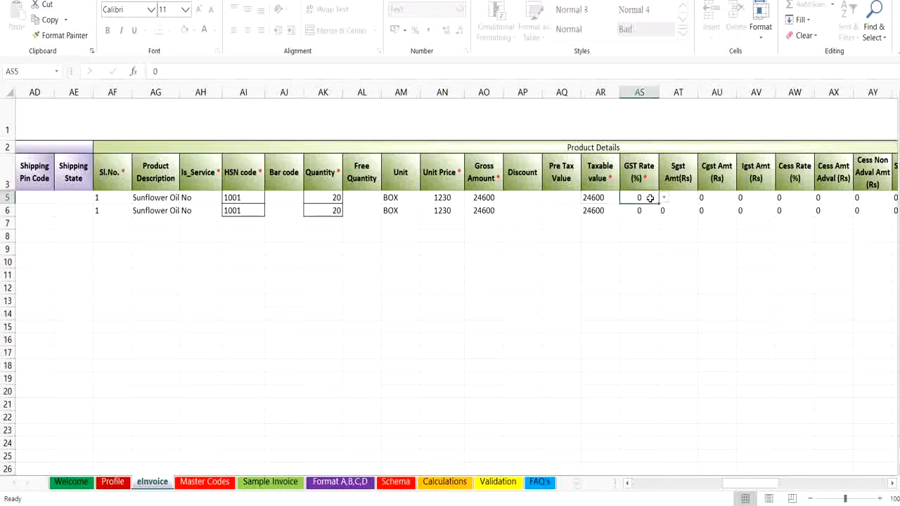
{"action": "left_click", "coordinate": [664, 201]}
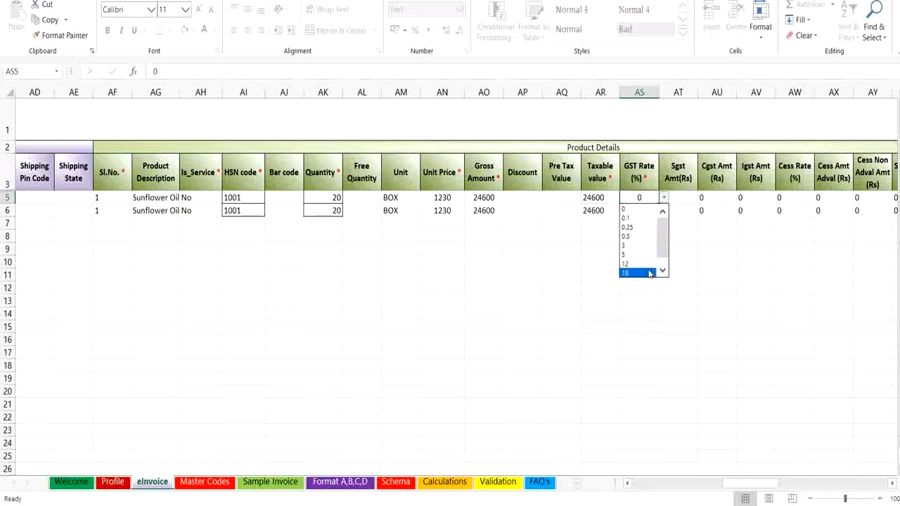
{"action": "left_click", "coordinate": [644, 210]}
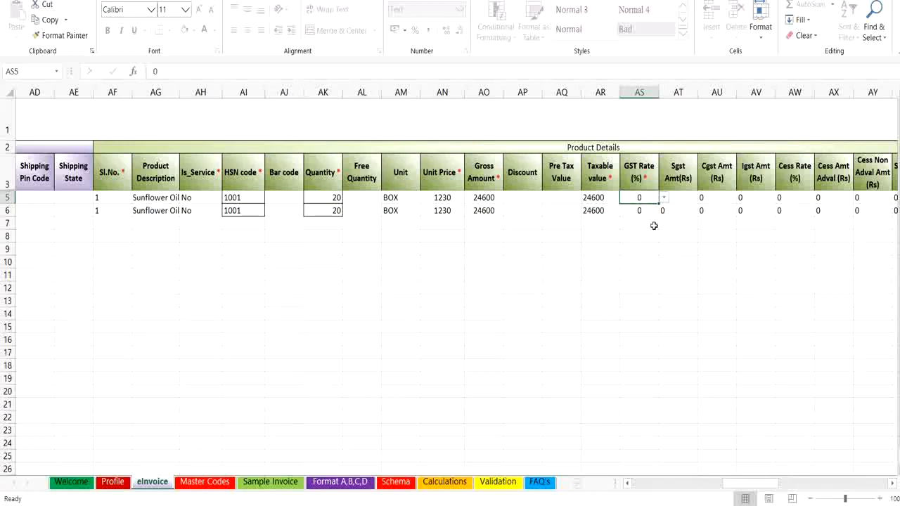
- Review the first item's SGST, CGST and IGST amounts, cess rate and ad valorem cess amount
{"action": "left_click", "coordinate": [687, 201]}
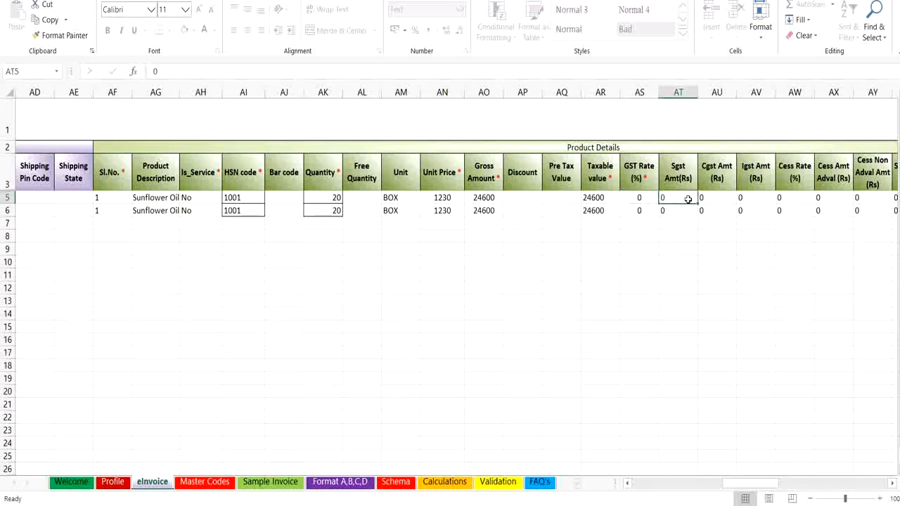
{"action": "left_click", "coordinate": [723, 196]}
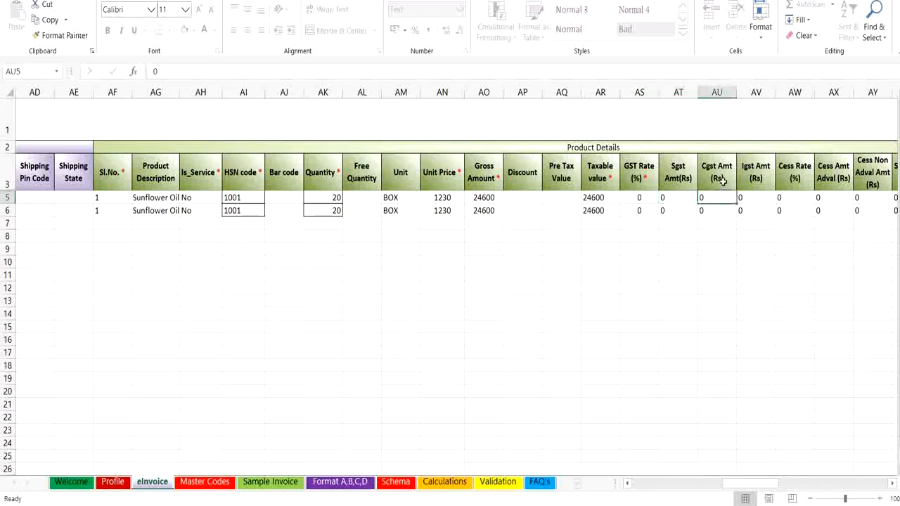
{"action": "left_click", "coordinate": [757, 198]}
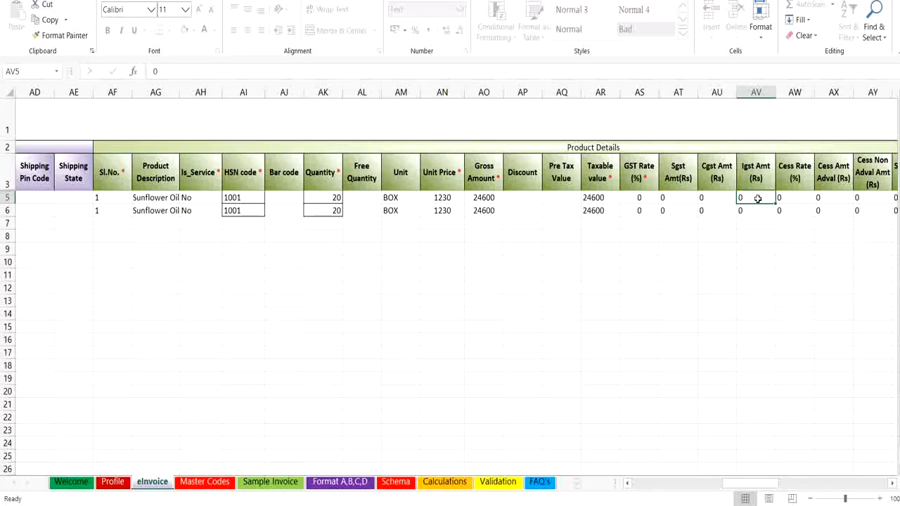
{"action": "left_click", "coordinate": [795, 203]}
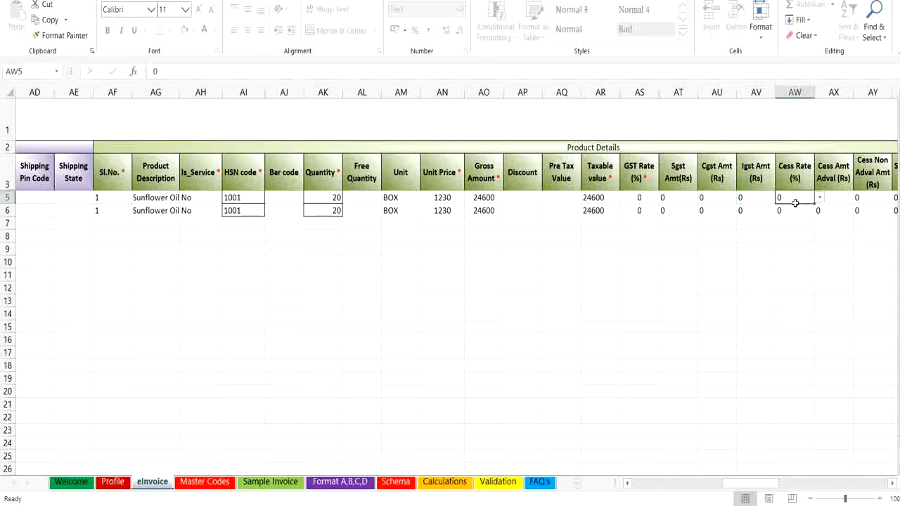
{"action": "left_click", "coordinate": [841, 199]}
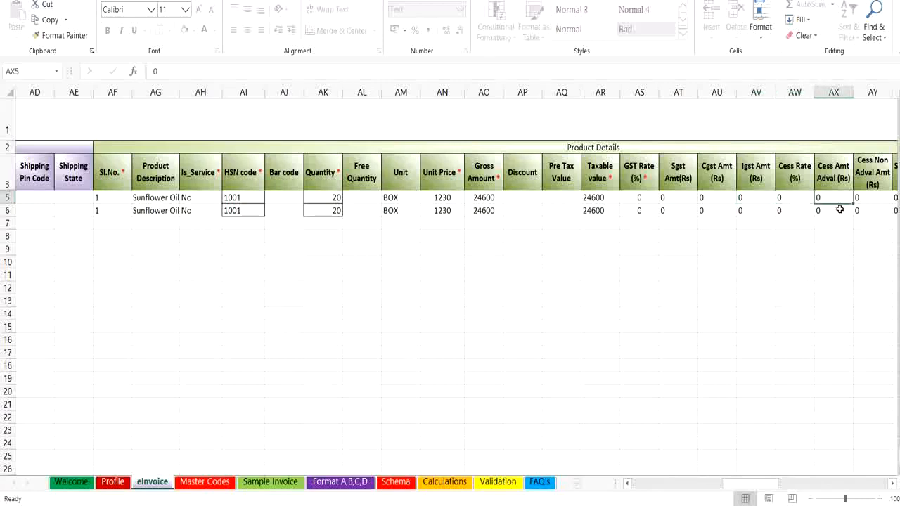
- Check the Other Charges and Item Total cells at the end of the Product Details
{"action": "left_click_drag", "start_coordinate": [766, 484], "coordinate": [799, 482]}
{"action": "left_click", "coordinate": [500, 206]}
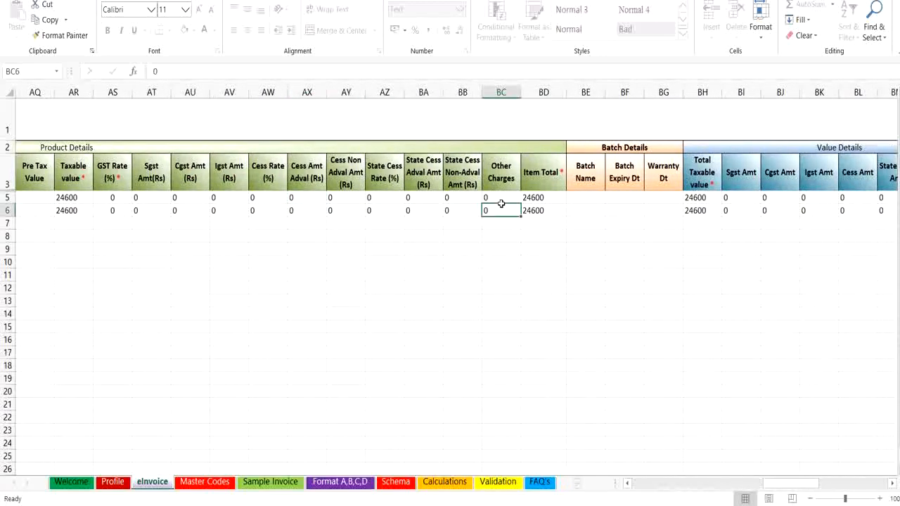
{"action": "left_click", "coordinate": [510, 197]}
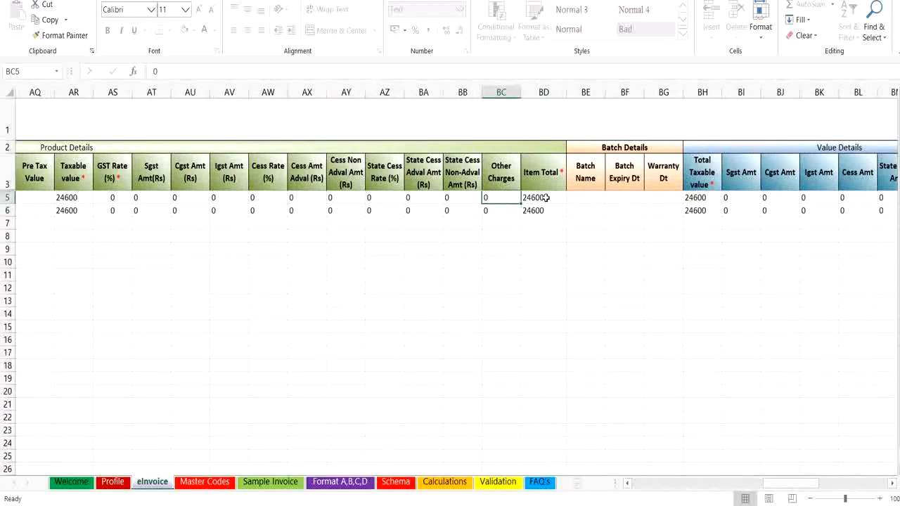
{"action": "left_click", "coordinate": [536, 198]}
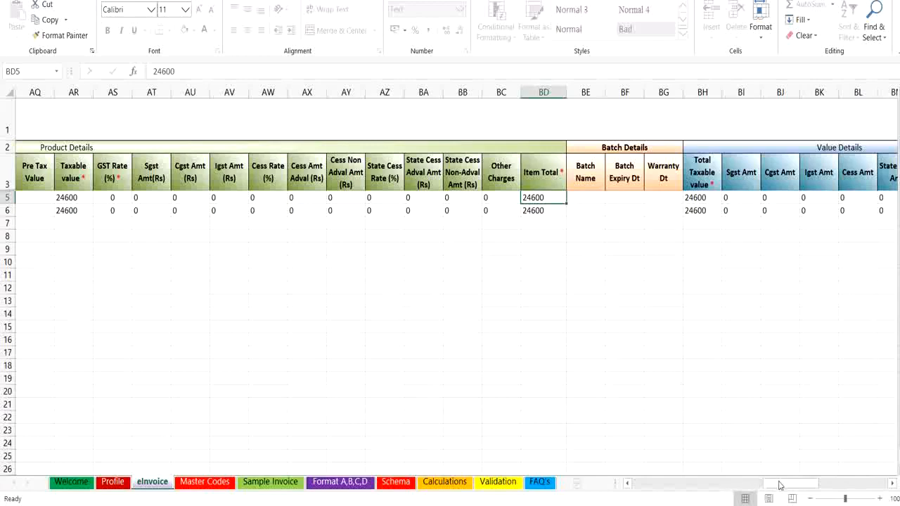
- Review the total taxable value, round-off and total invoice value cells in the Value Details
{"action": "left_click_drag", "start_coordinate": [779, 484], "coordinate": [828, 482]}
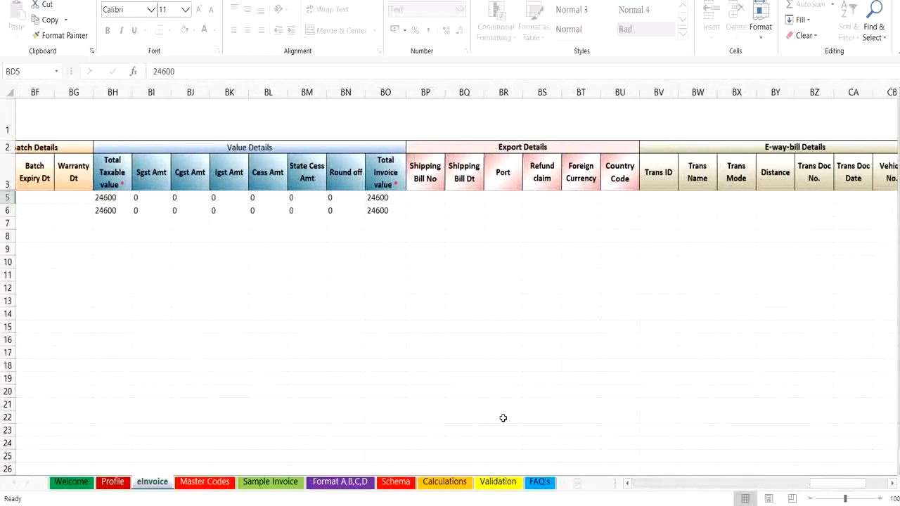
{"action": "left_click", "coordinate": [122, 202]}
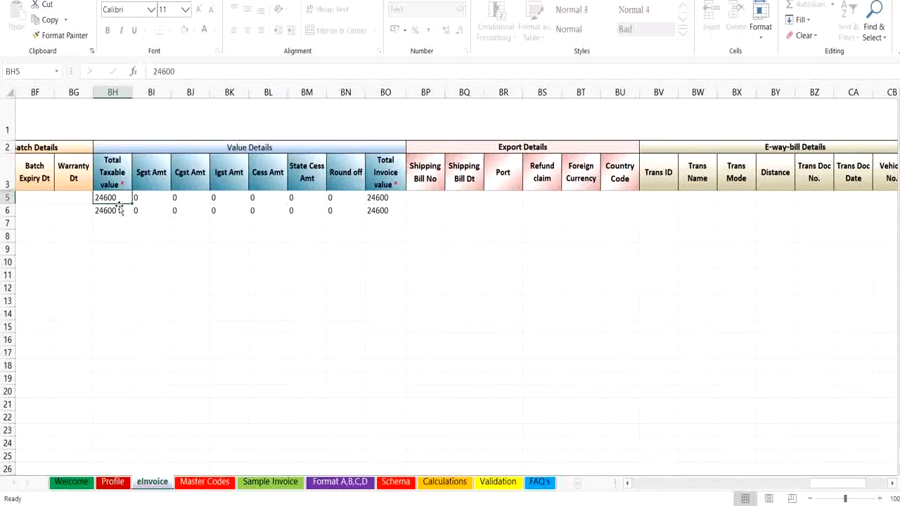
{"action": "left_click", "coordinate": [116, 220]}
{"action": "left_click", "coordinate": [115, 196]}
{"action": "left_click", "coordinate": [115, 210]}
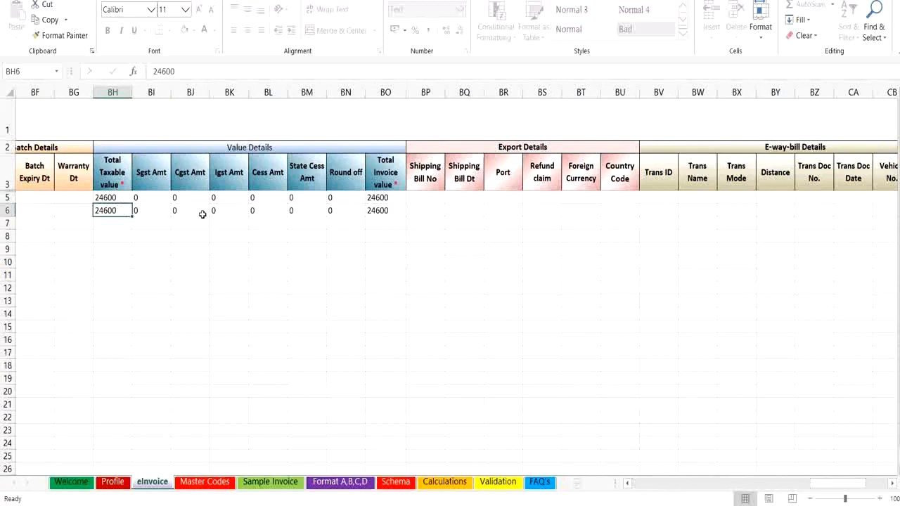
{"action": "left_click", "coordinate": [355, 196]}
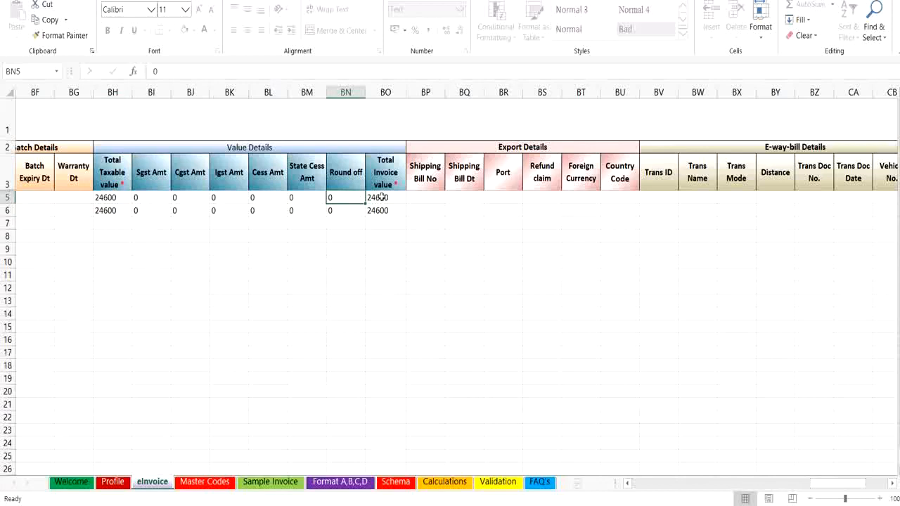
{"action": "left_click", "coordinate": [381, 198]}
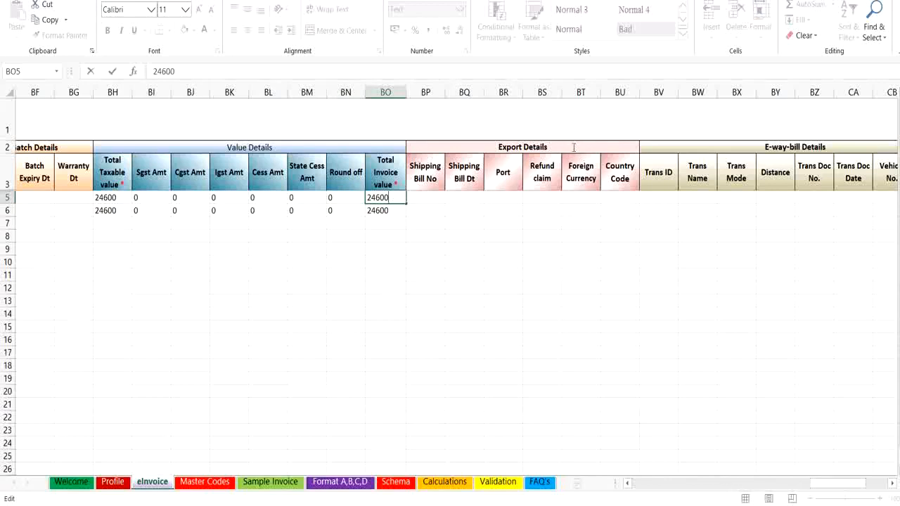
- Look over the Refund claim and Port cells in the Export Details, the E-way-bill Details and the Error List column
{"action": "left_click", "coordinate": [537, 208]}
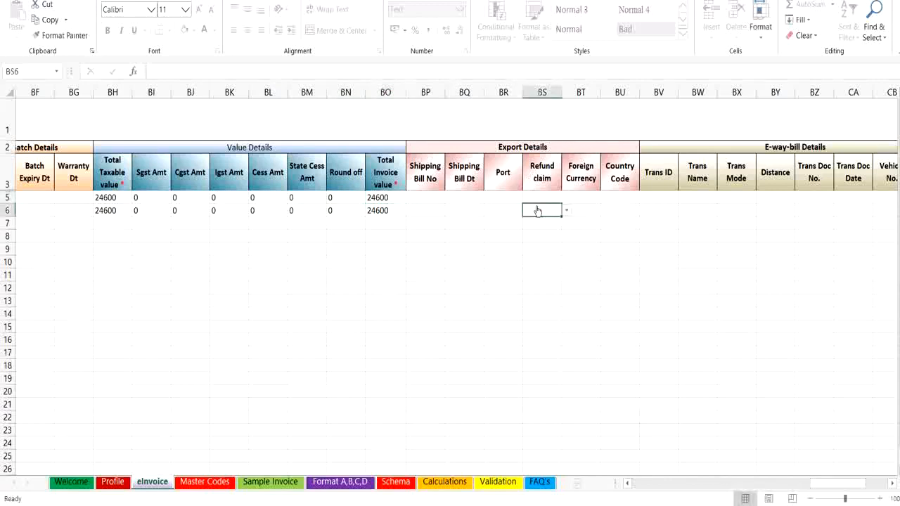
{"action": "left_click", "coordinate": [516, 198]}
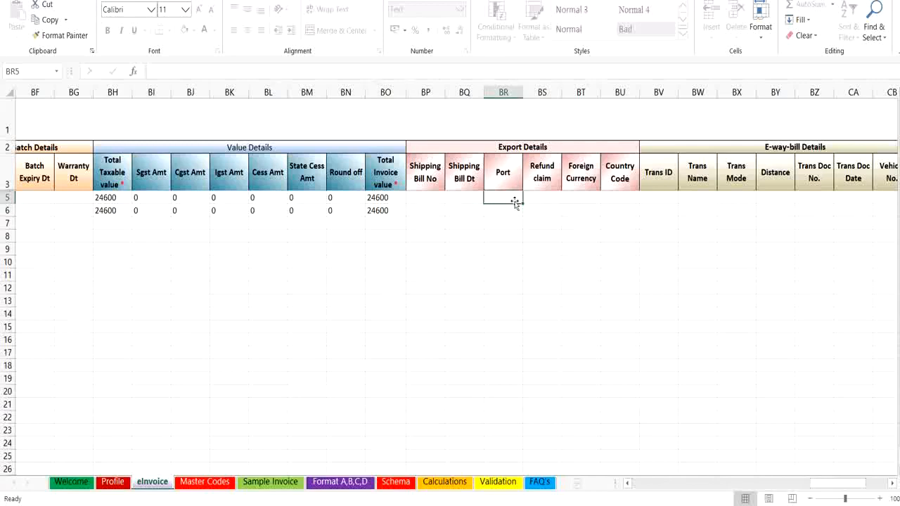
{"action": "left_click_drag", "start_coordinate": [831, 486], "coordinate": [854, 485]}
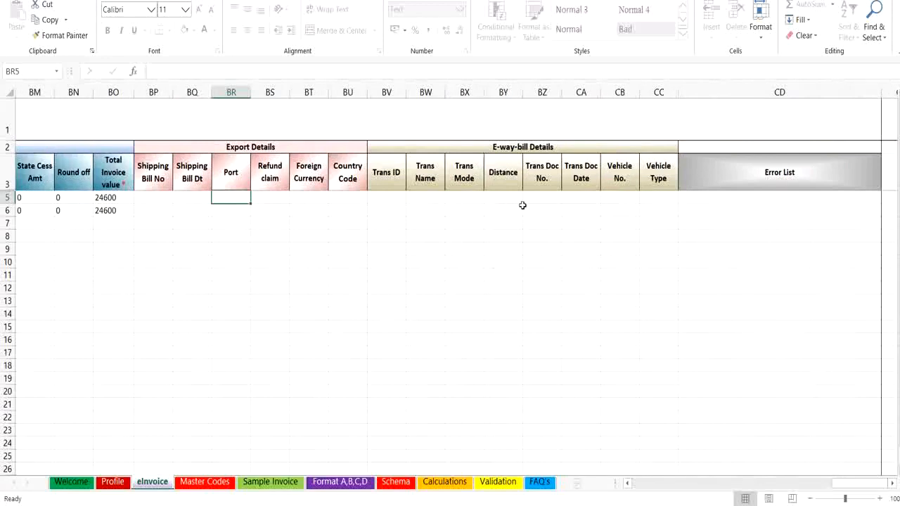
- Check the Trans ID and Vehicle No. cells of the first invoice in the E-way-bill Details
{"action": "left_click", "coordinate": [393, 204]}
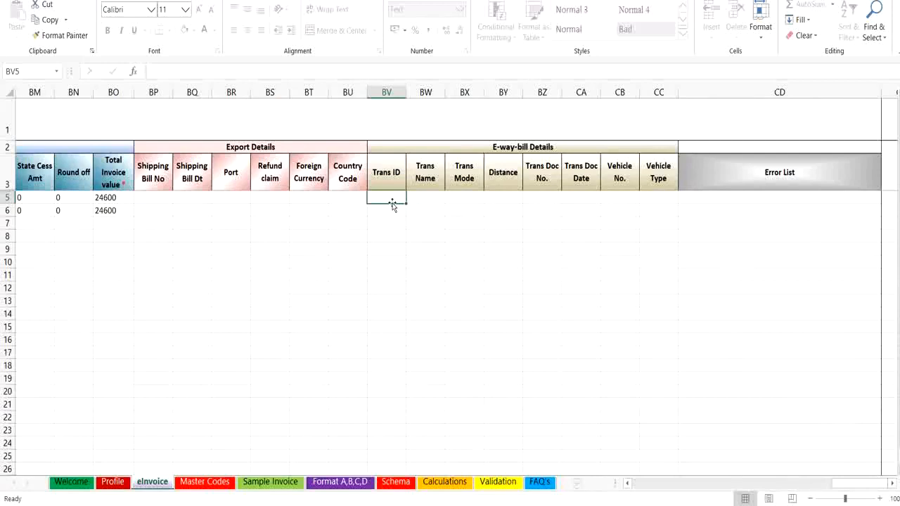
{"action": "left_click", "coordinate": [617, 202]}
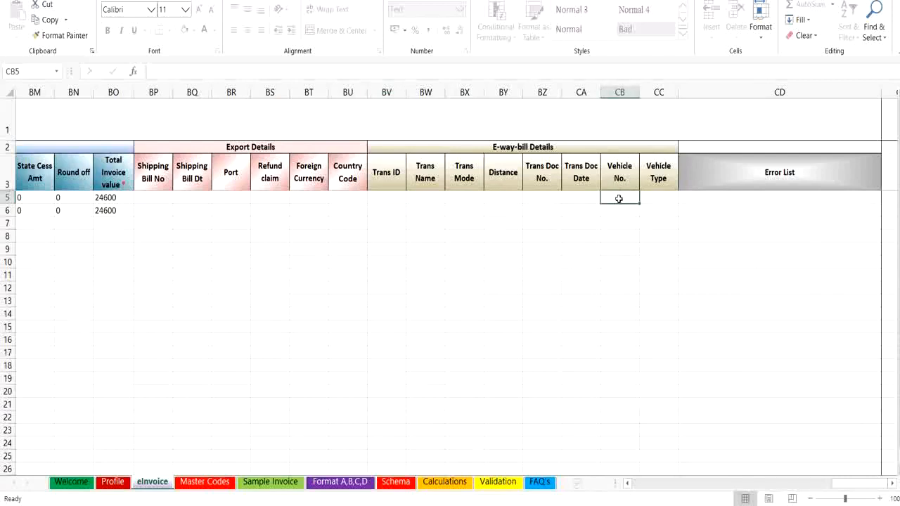
- Validate the entered invoice data on the eInvoice sheet and check the Error List column for errors
{"action": "left_click_drag", "start_coordinate": [836, 490], "coordinate": [633, 496]}
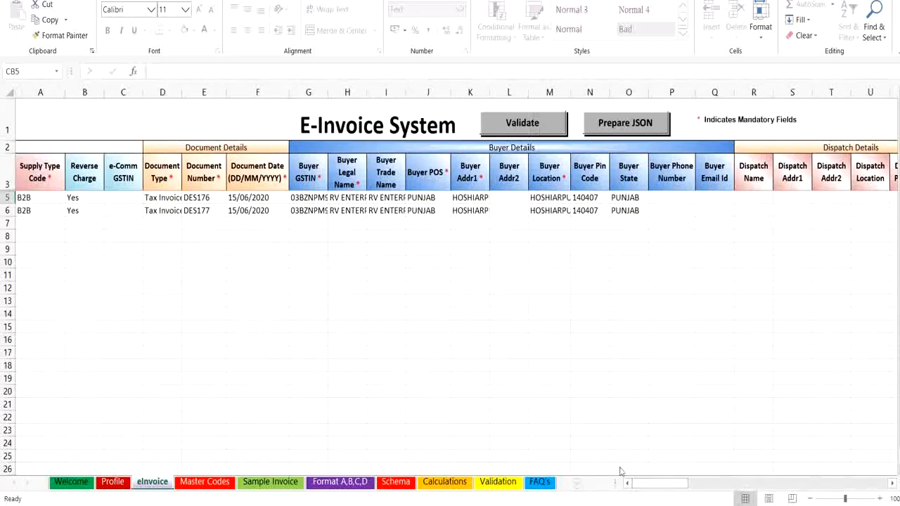
{"action": "left_click", "coordinate": [520, 124]}
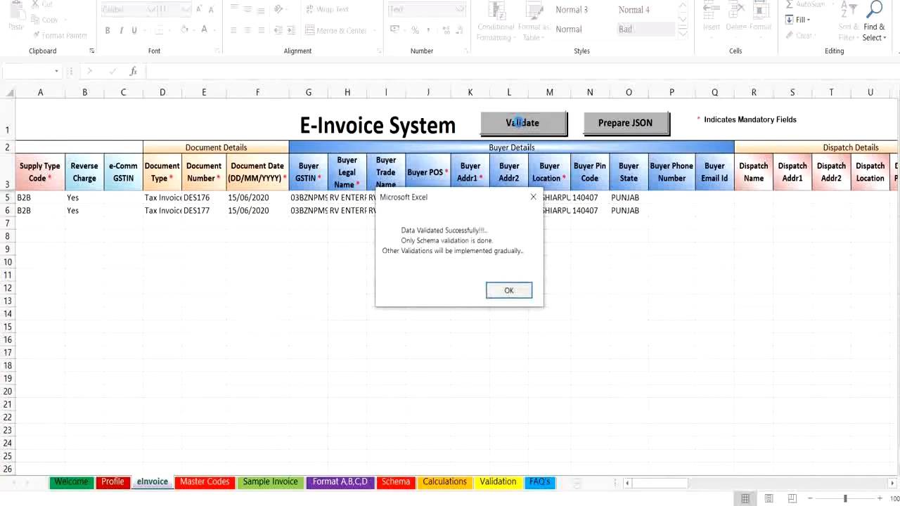
{"action": "left_click", "coordinate": [509, 290]}
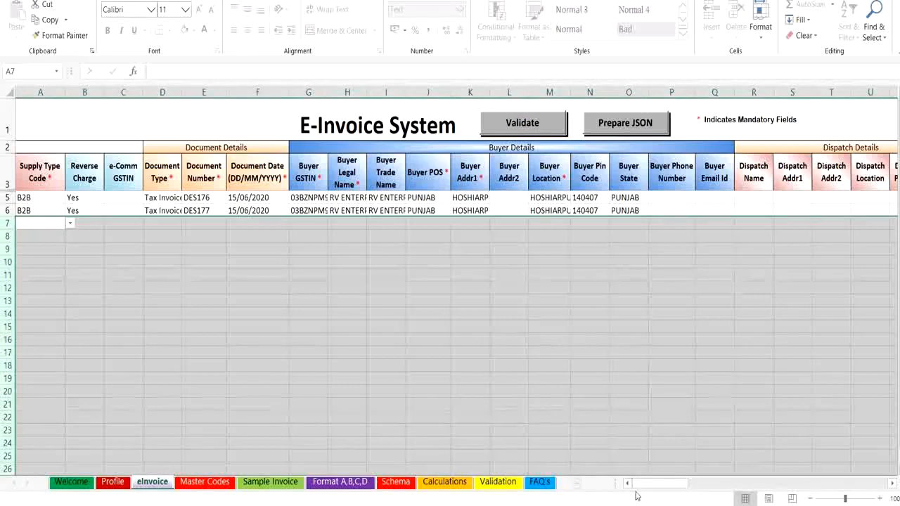
{"action": "left_click_drag", "start_coordinate": [643, 485], "coordinate": [824, 488]}
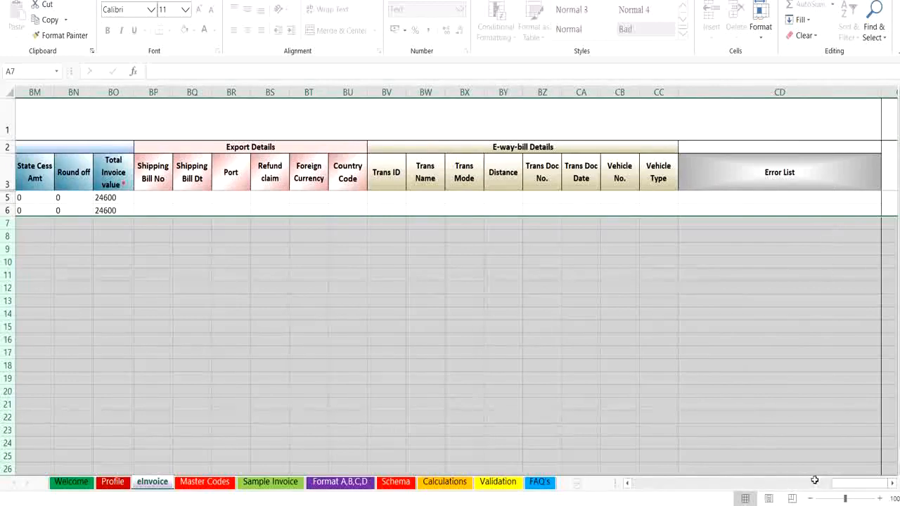
- Prepare the JSON file from the invoice data, acknowledging the validation and file creation messages
{"action": "left_click_drag", "start_coordinate": [845, 488], "coordinate": [632, 486]}
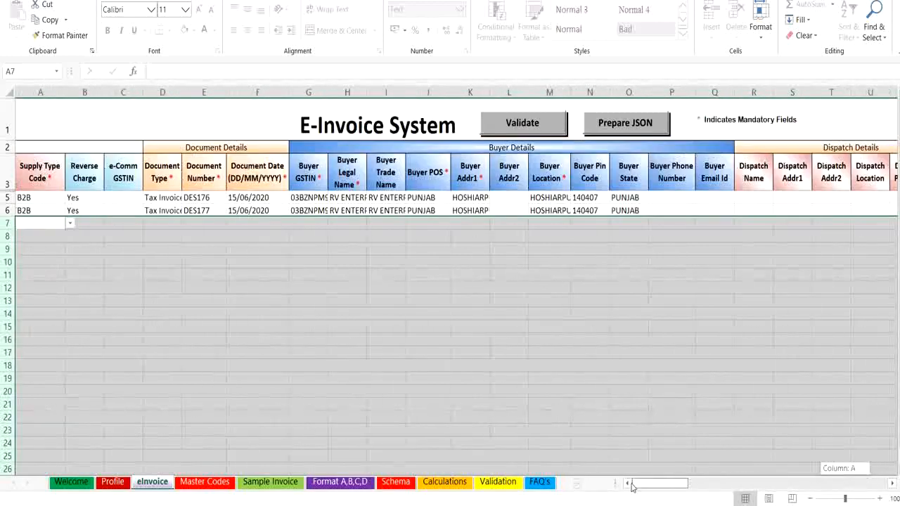
{"action": "left_click", "coordinate": [630, 129]}
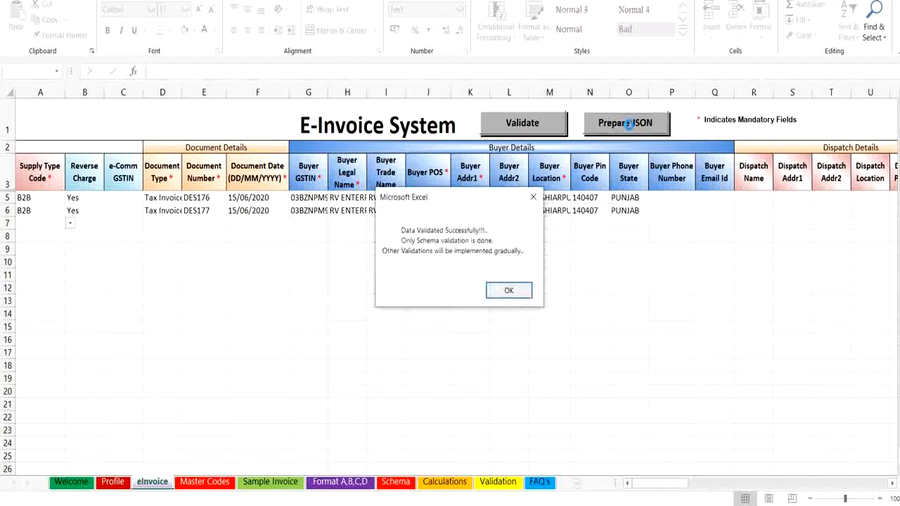
{"action": "left_click", "coordinate": [509, 291]}
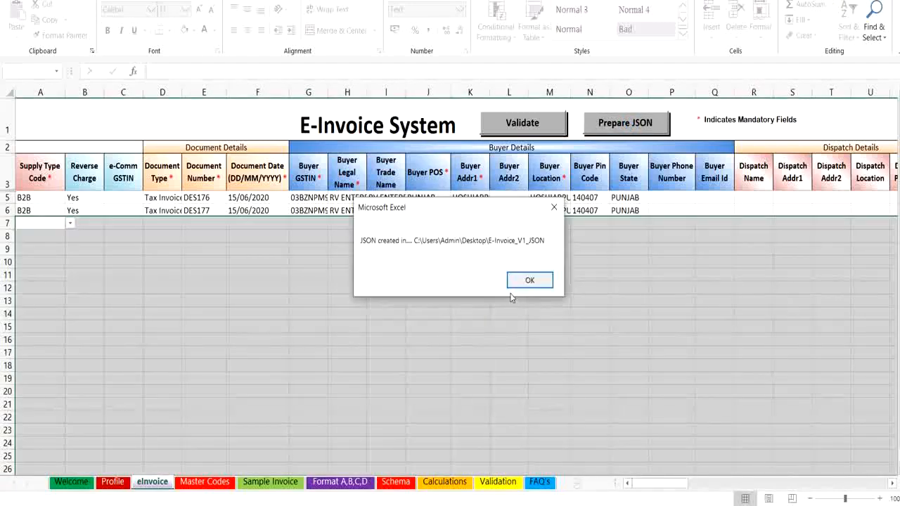
{"action": "left_click", "coordinate": [530, 280]}
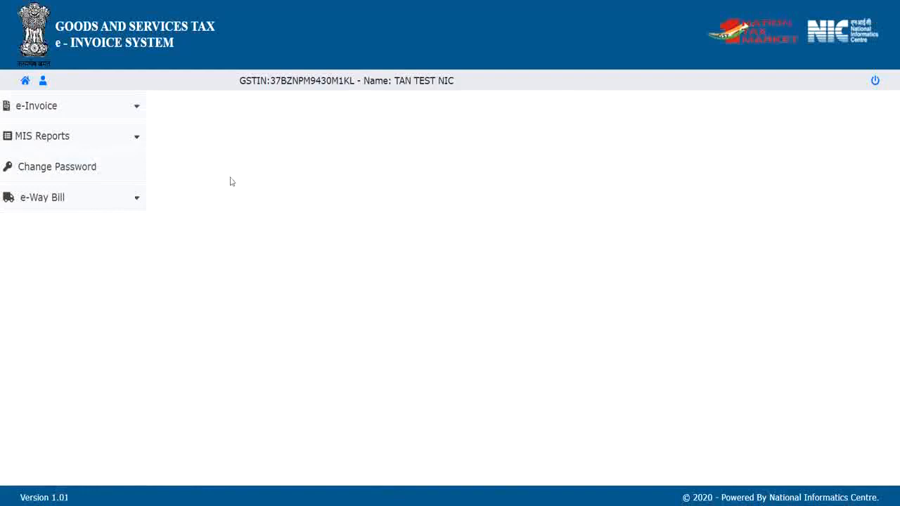
- Switch to the e-Invoice portal, bulk upload E-INVOICE_V1_JSON.json from the Desktop, and review the uploaded invoice details
{"action": "left_click", "coordinate": [138, 110]}
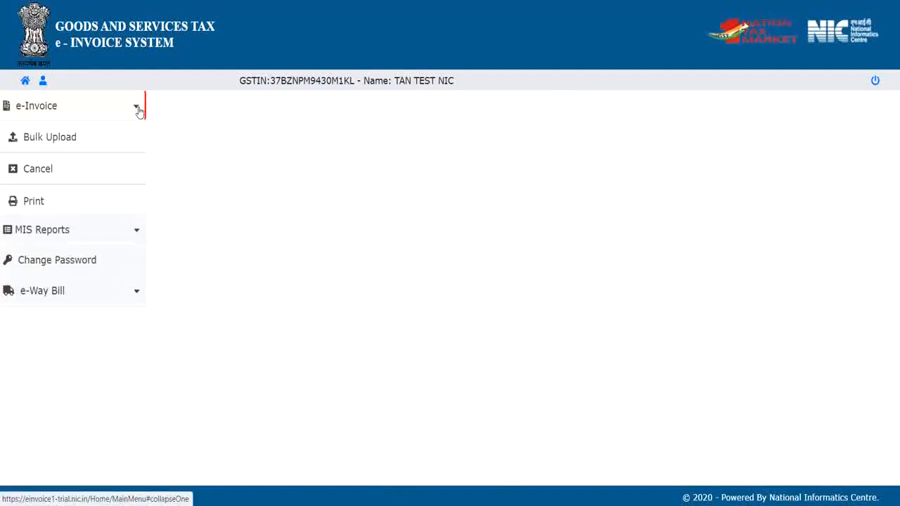
{"action": "left_click", "coordinate": [61, 144]}
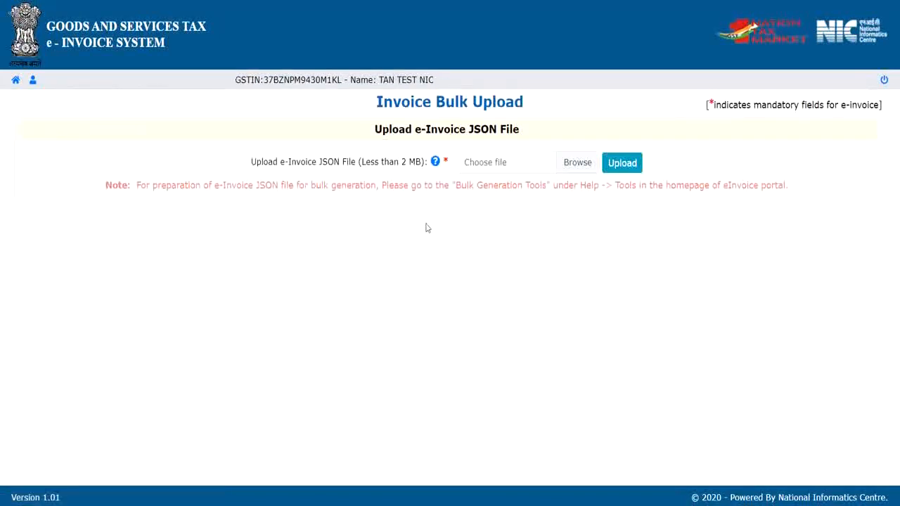
{"action": "left_click", "coordinate": [577, 163]}
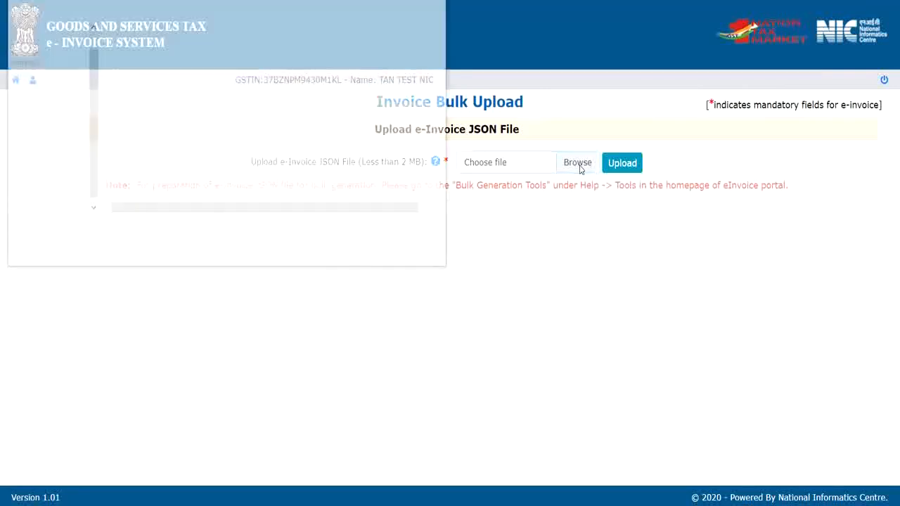
{"action": "left_click", "coordinate": [56, 34]}
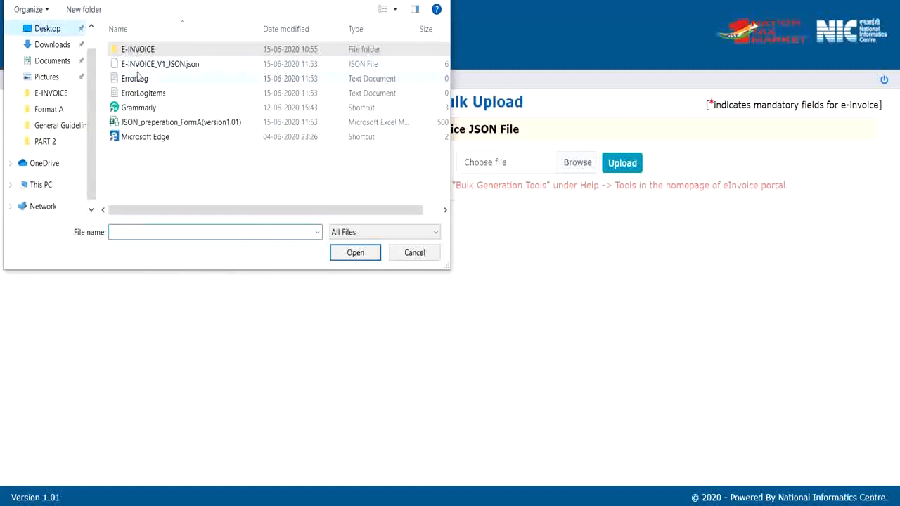
{"action": "double_click", "coordinate": [156, 68]}
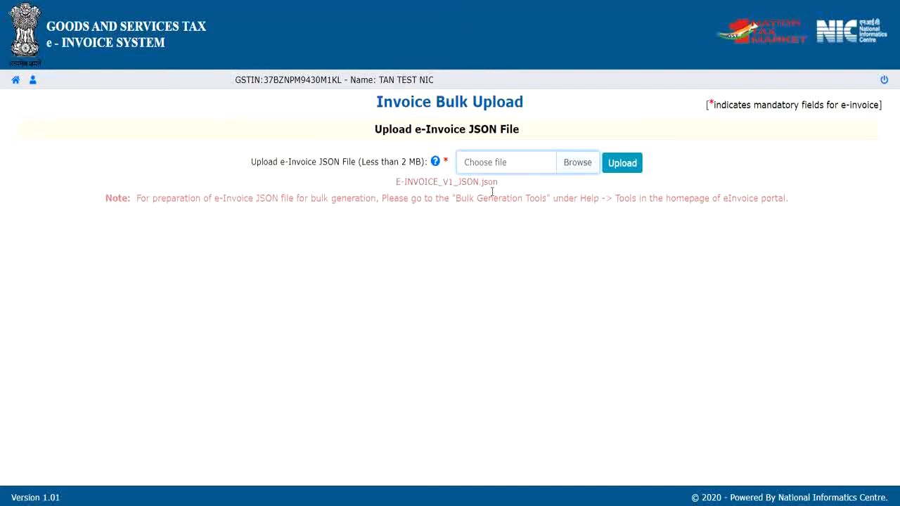
{"action": "left_click", "coordinate": [621, 166]}
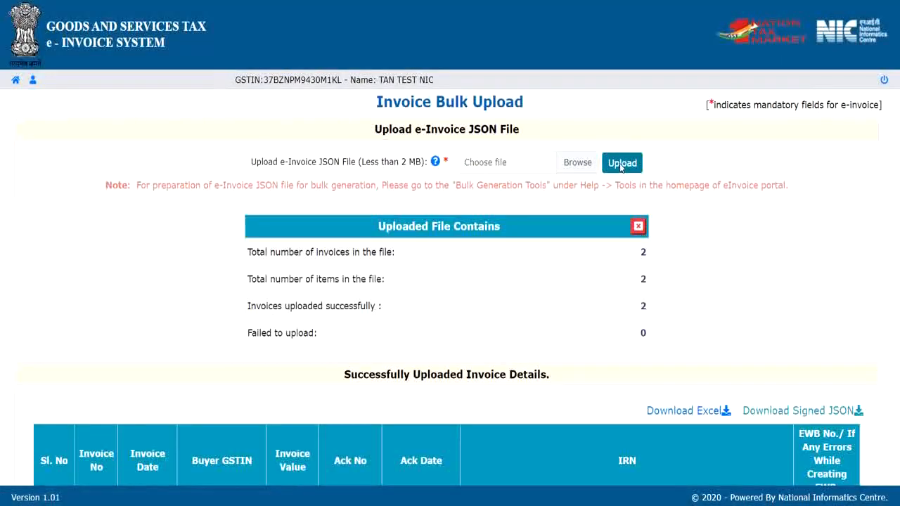
{"action": "scroll", "coordinate": [621, 167], "scroll_direction": "down", "scroll_amount": 2}
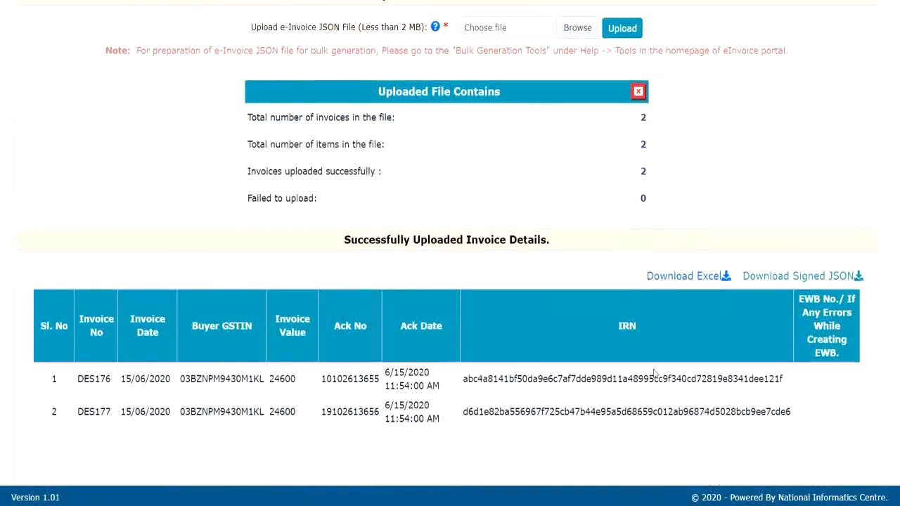